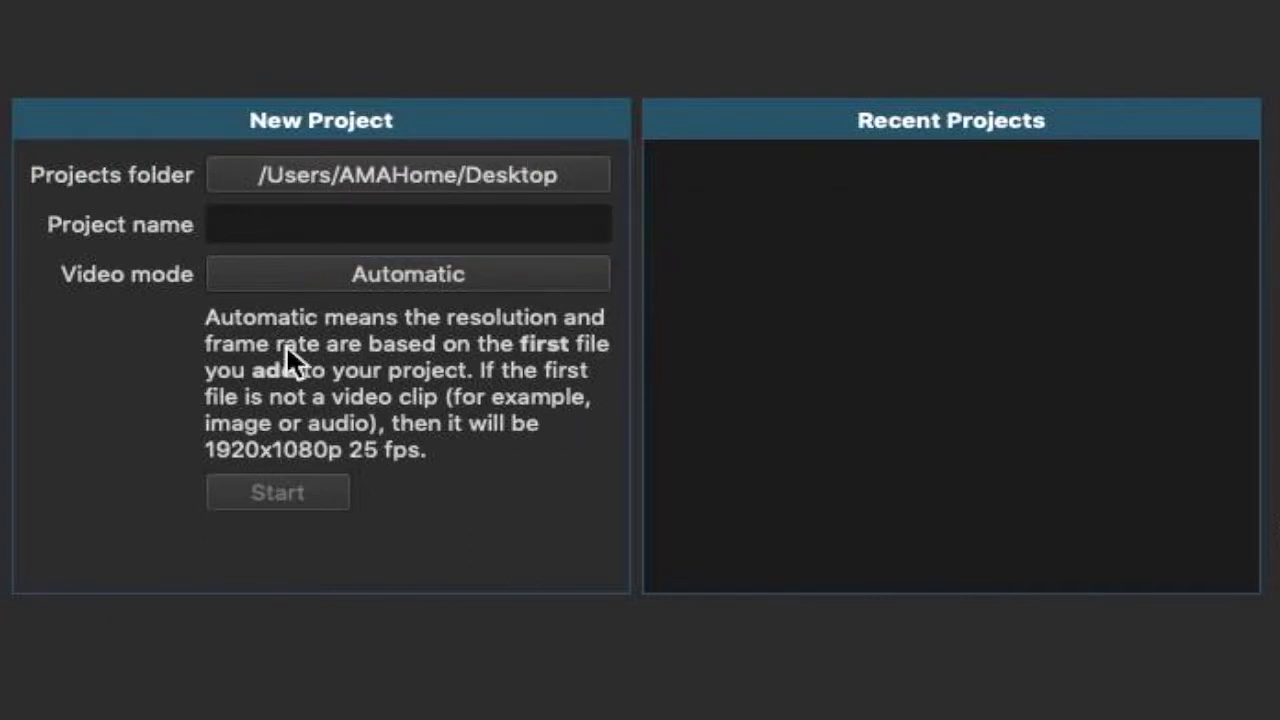
Enter SAMPLE in the Project name field of the New Project panel.
{"action": "left_click", "coordinate": [258, 224]}
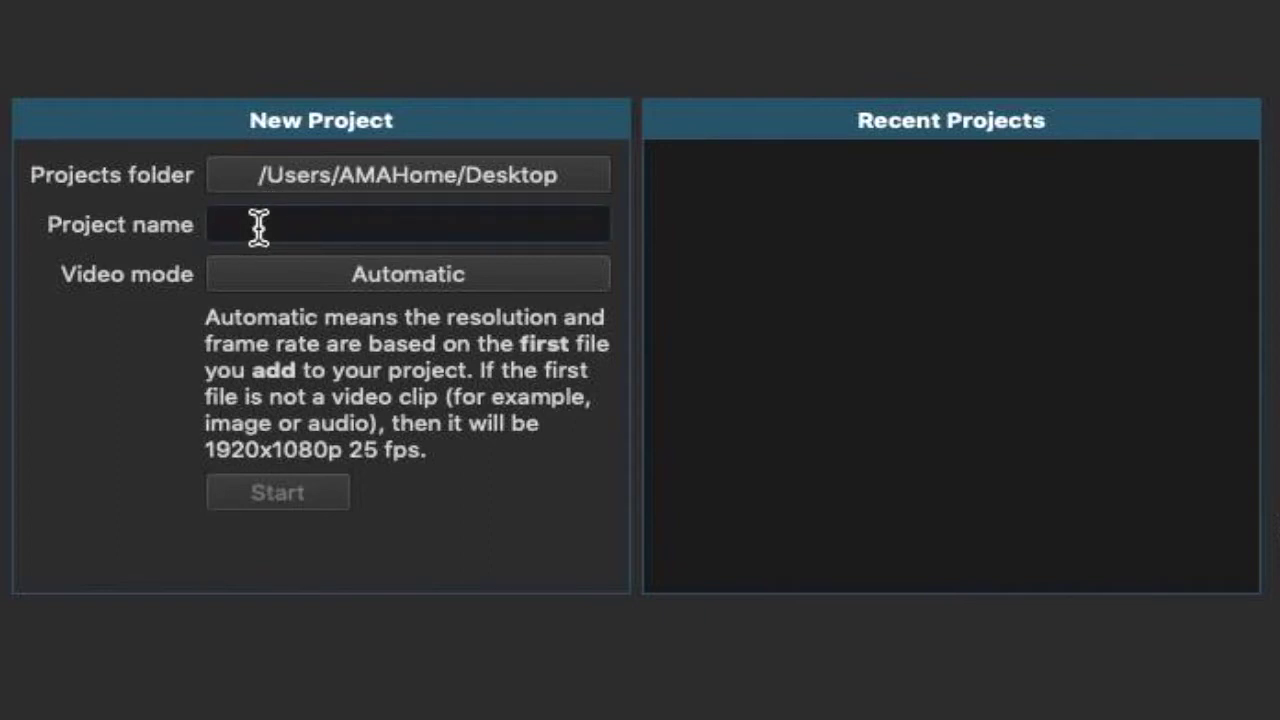
{"action": "type", "text": "SAMPLE"}
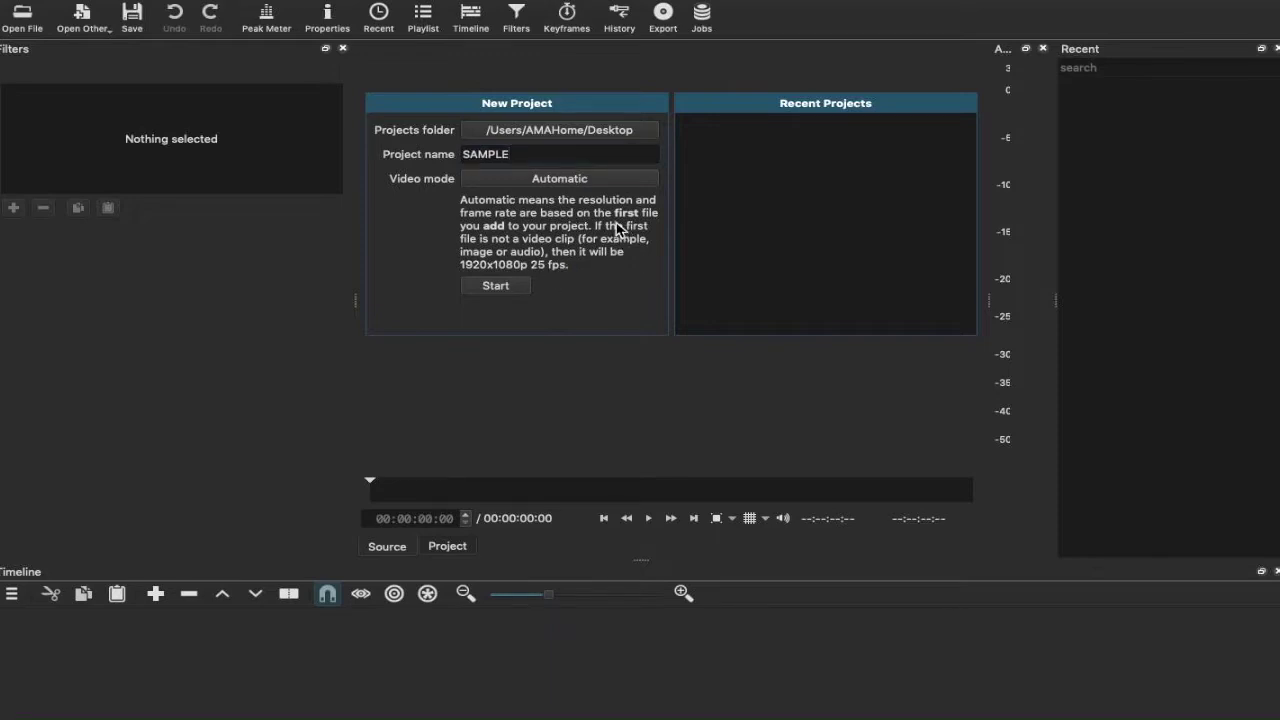
{"action": "left_click", "coordinate": [578, 182]}
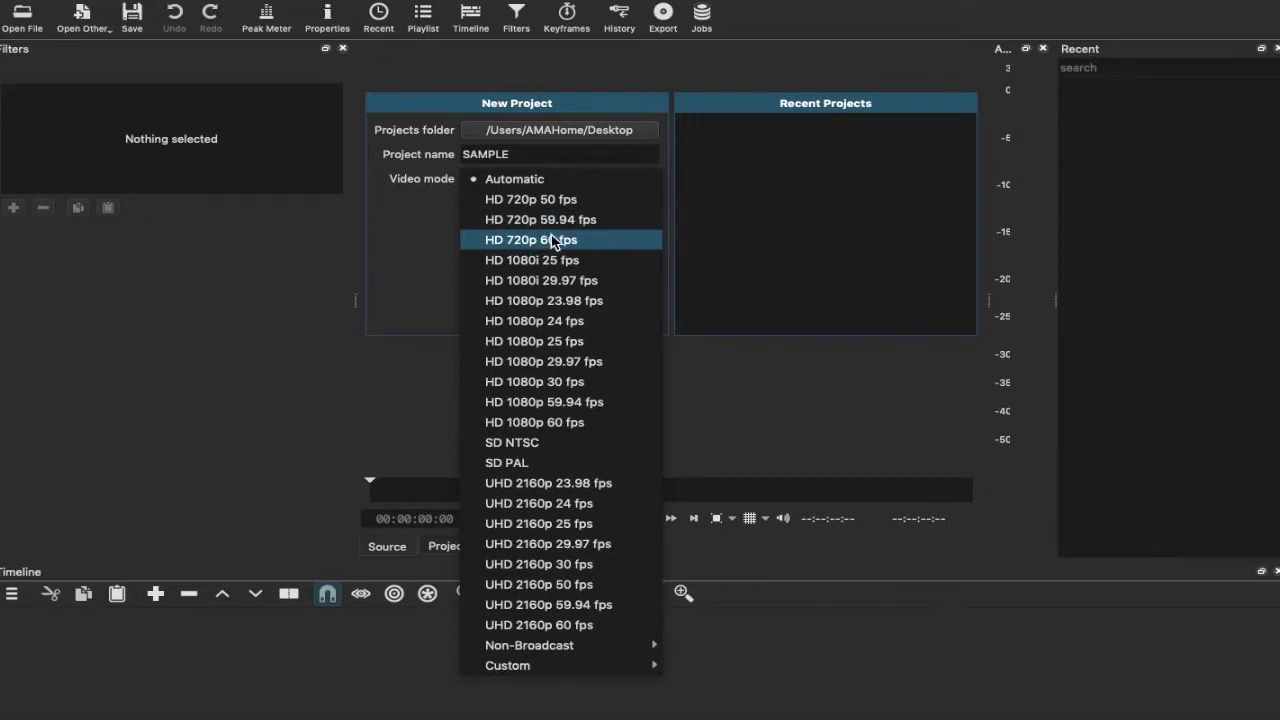
{"action": "left_click", "coordinate": [421, 274]}
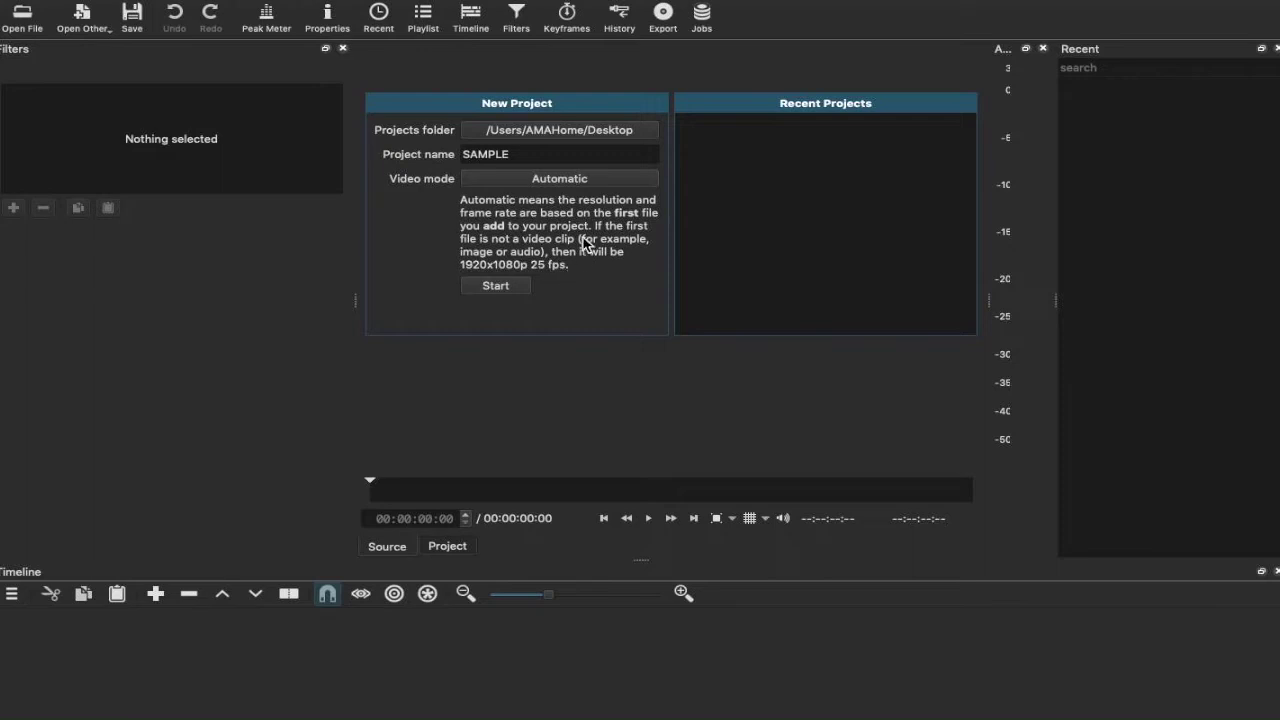
{"action": "left_click", "coordinate": [497, 287]}
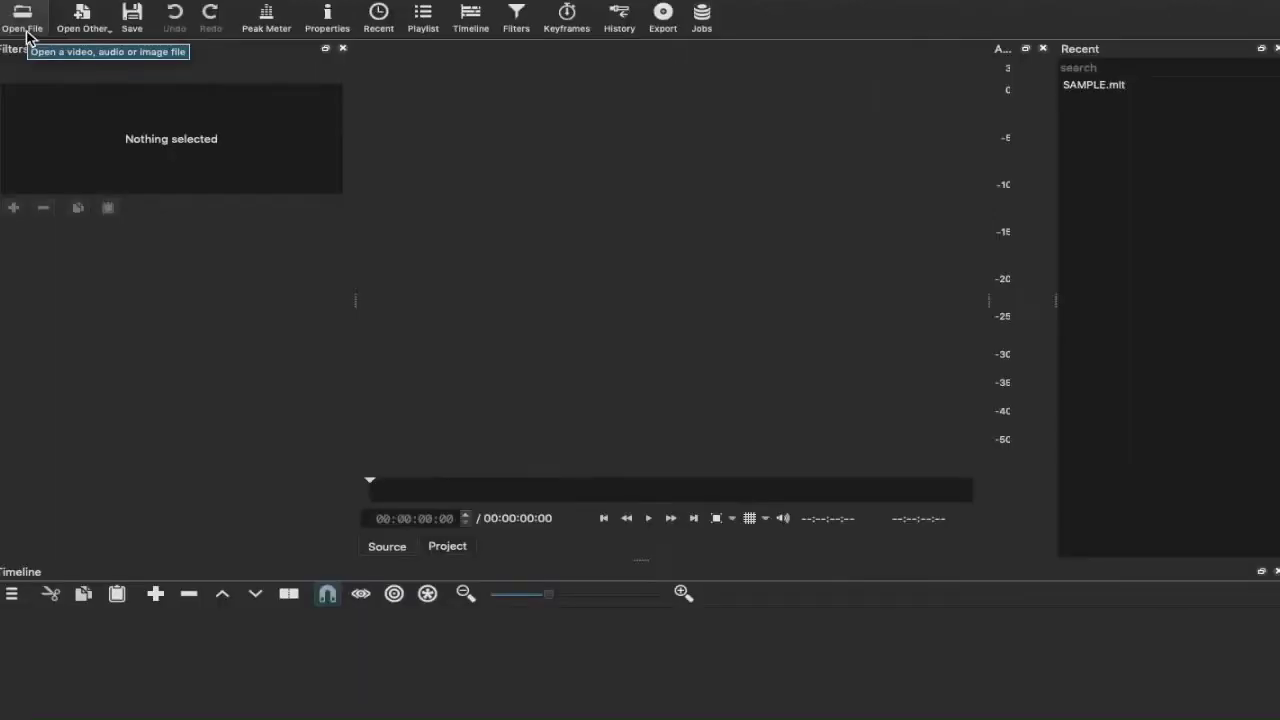
Bring up the Open File dialog to start importing media into the project.
{"action": "left_click", "coordinate": [22, 18]}
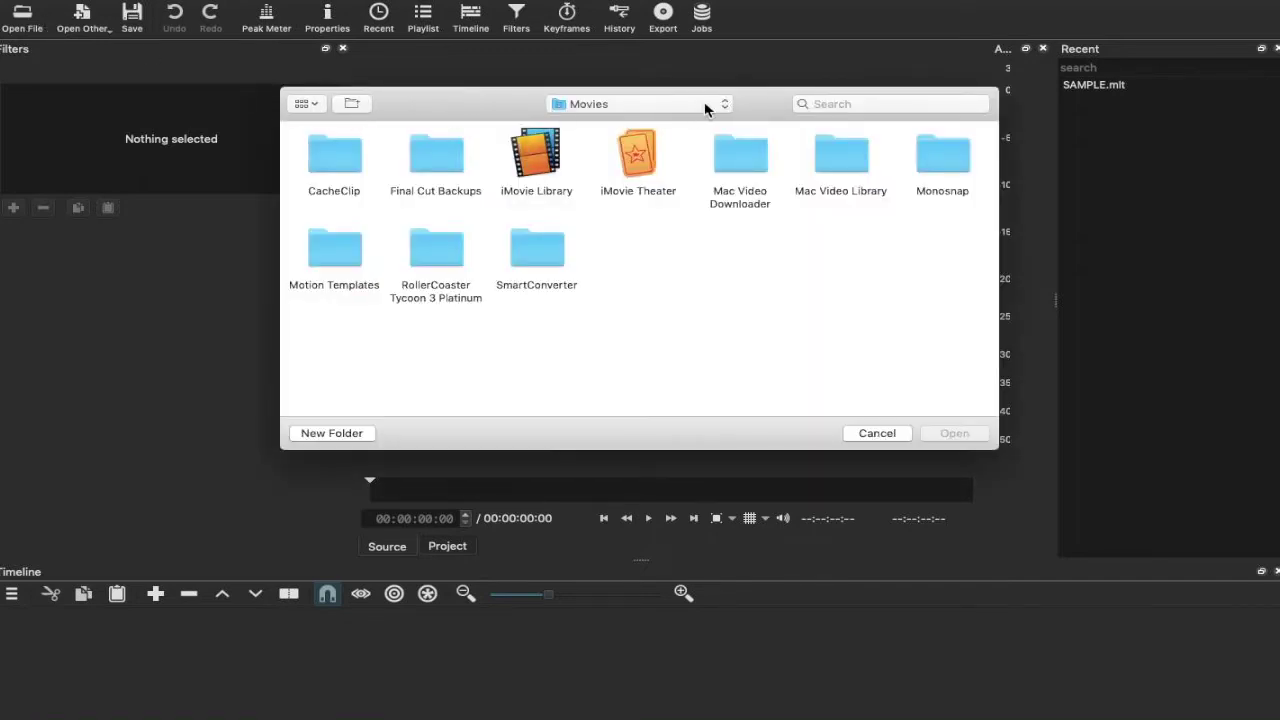
Browse to the Desktop and open the Shotcut Basics folder.
{"action": "left_click", "coordinate": [705, 104]}
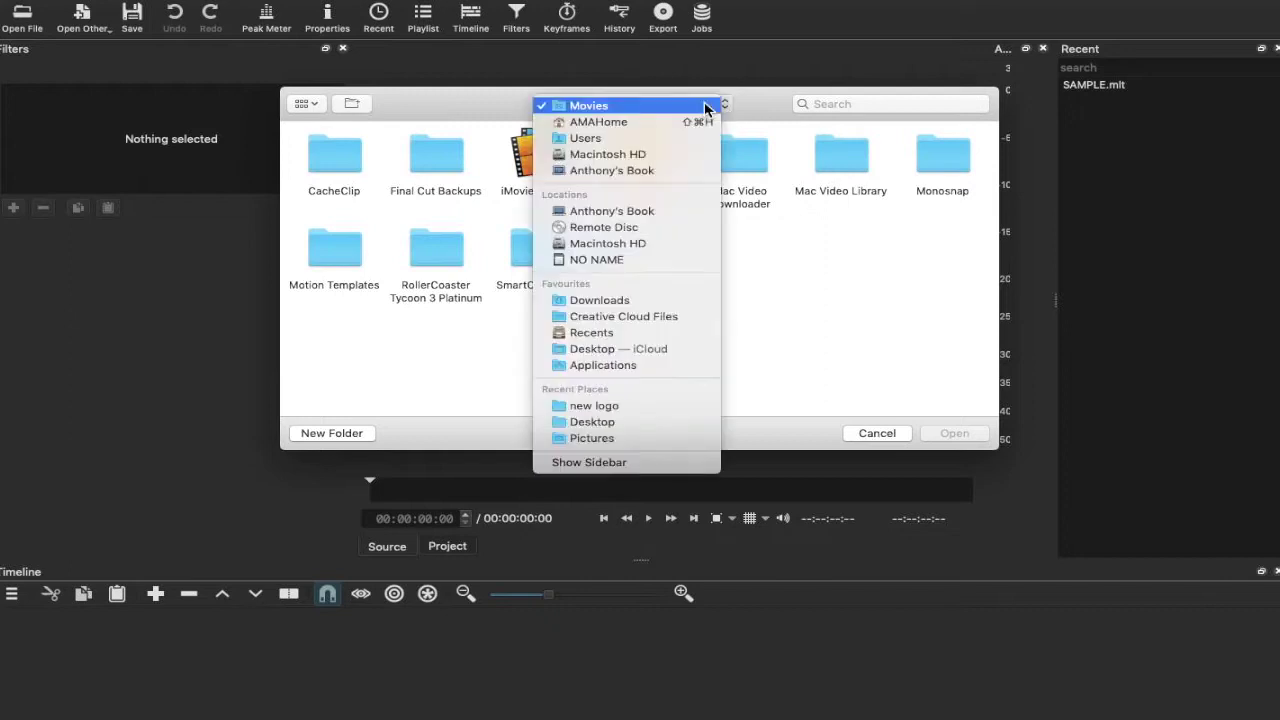
{"action": "left_click", "coordinate": [643, 350]}
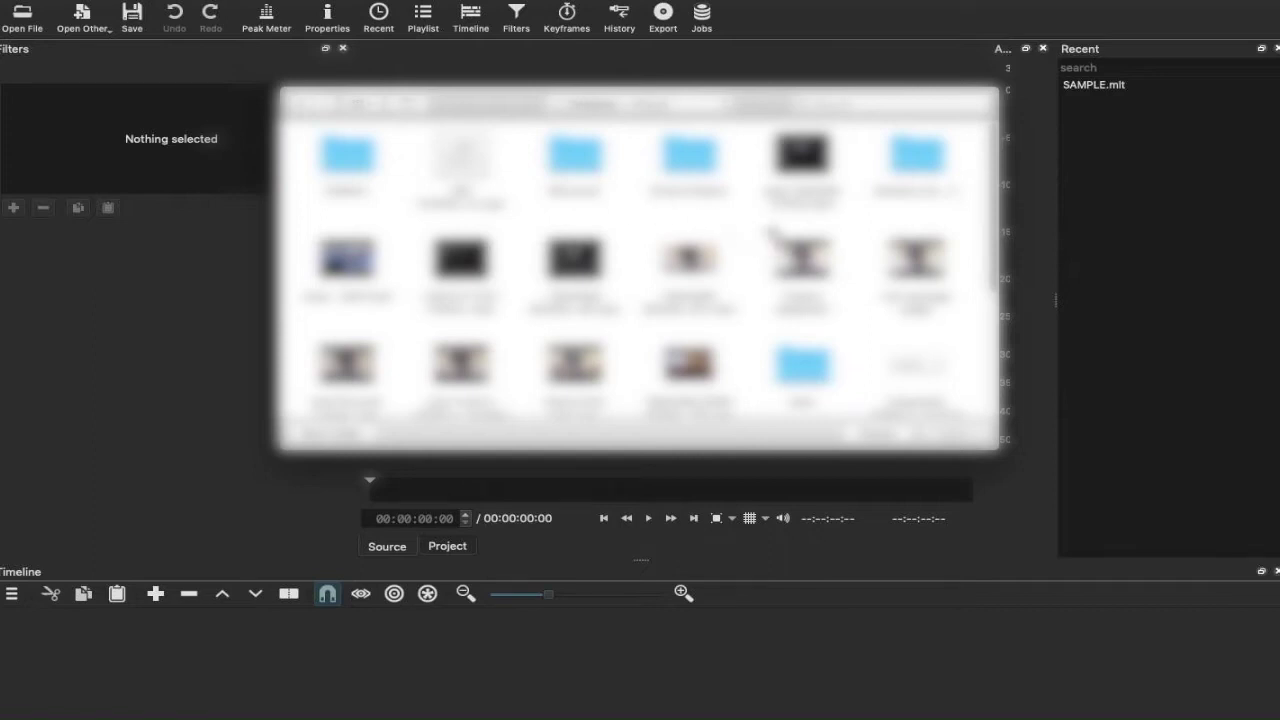
{"action": "scroll", "coordinate": [660, 238], "scroll_direction": "down", "scroll_amount": 5}
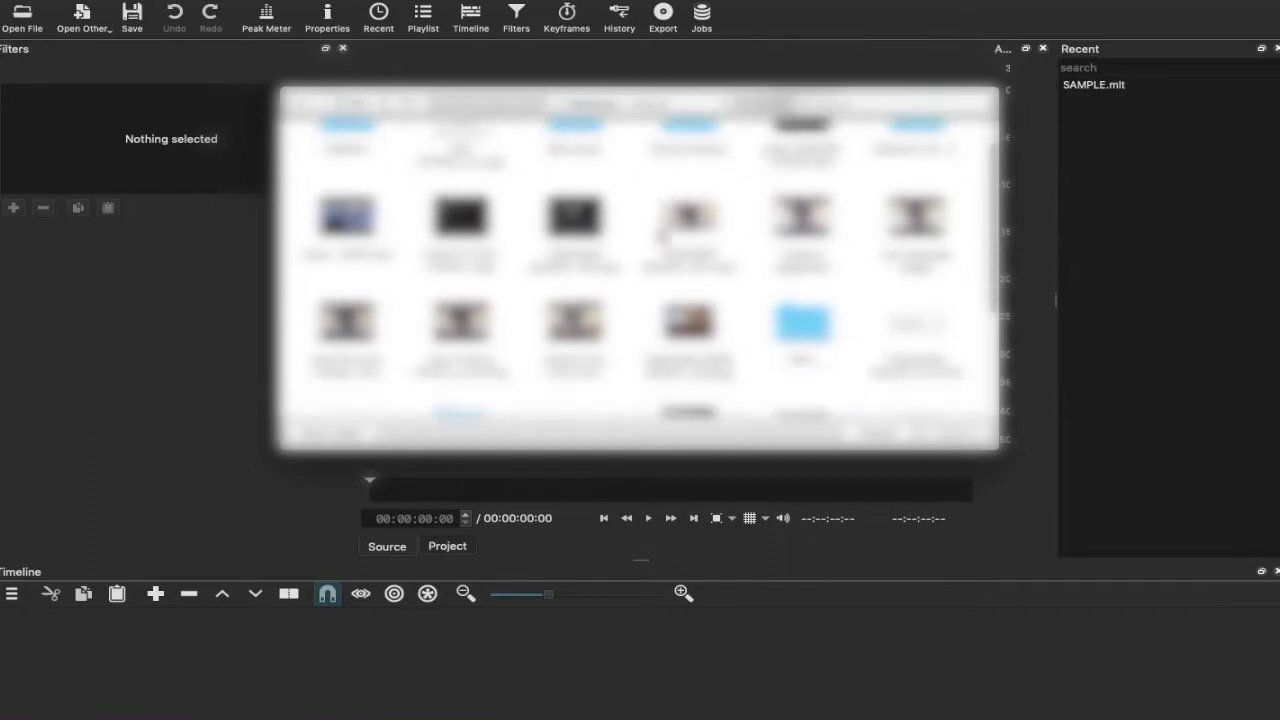
{"action": "scroll", "coordinate": [630, 248], "scroll_direction": "up", "scroll_amount": 5}
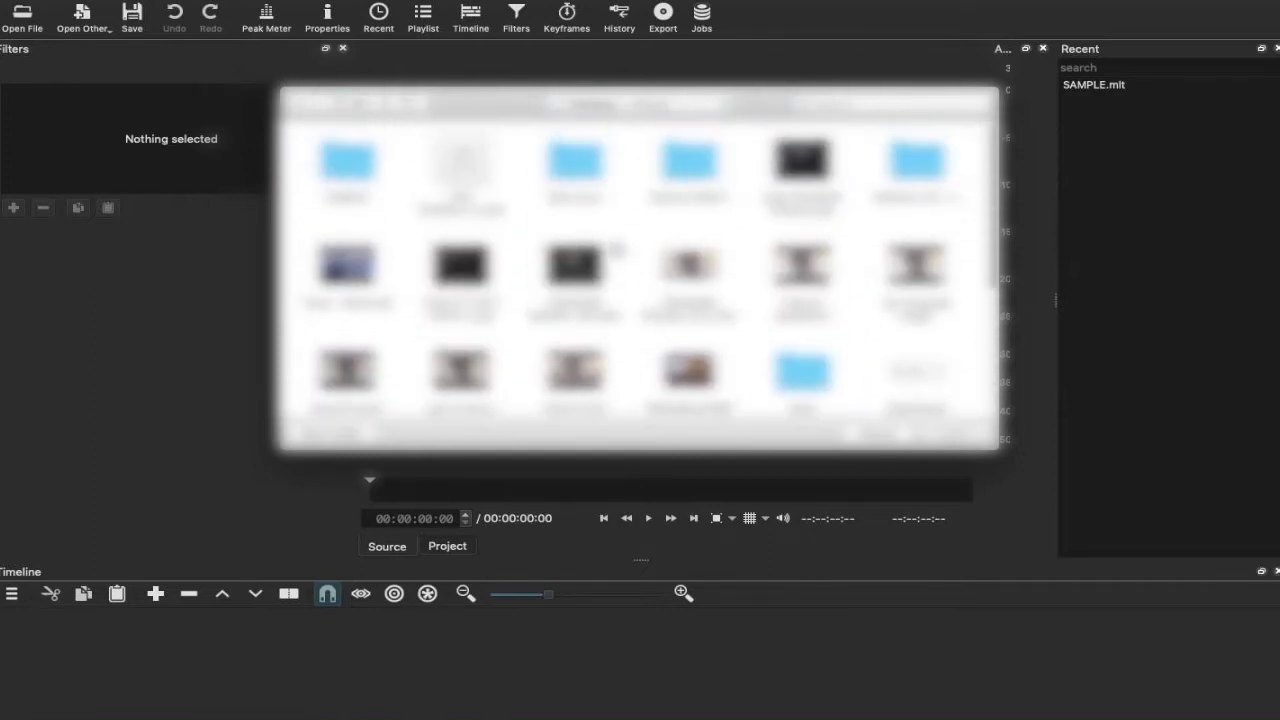
{"action": "scroll", "coordinate": [640, 265], "scroll_direction": "down", "scroll_amount": 1}
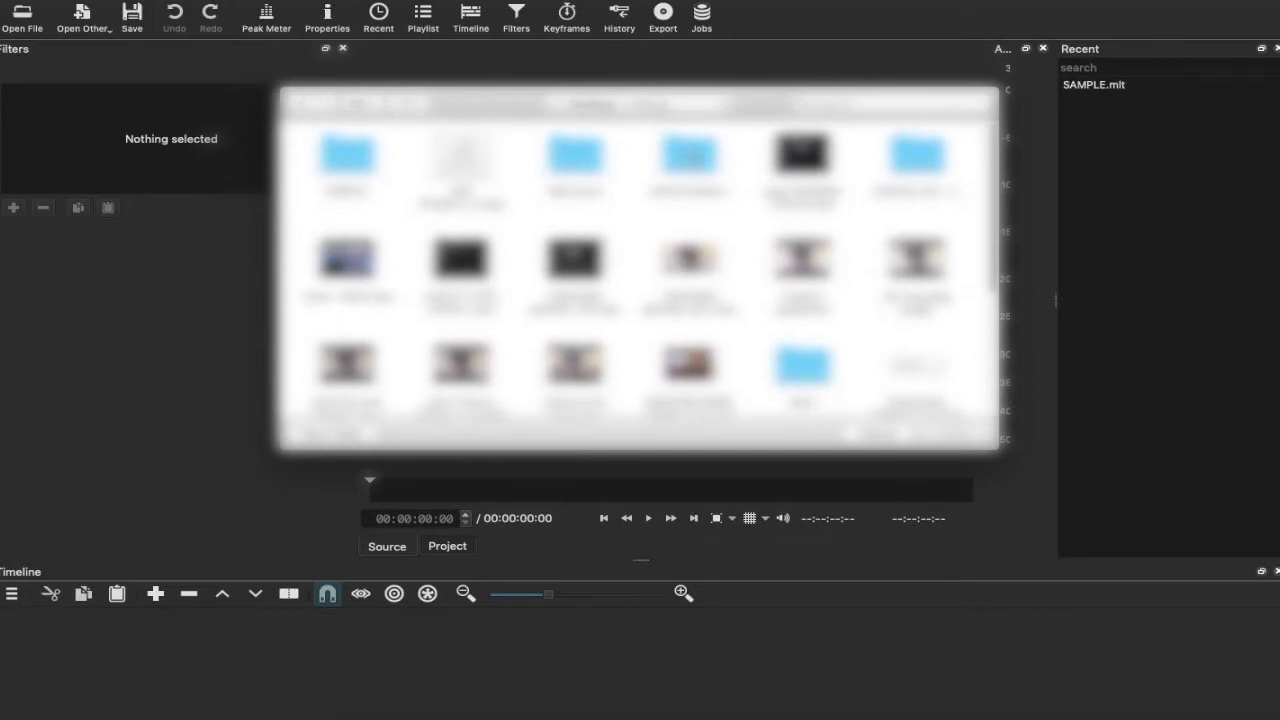
{"action": "double_click", "coordinate": [689, 155]}
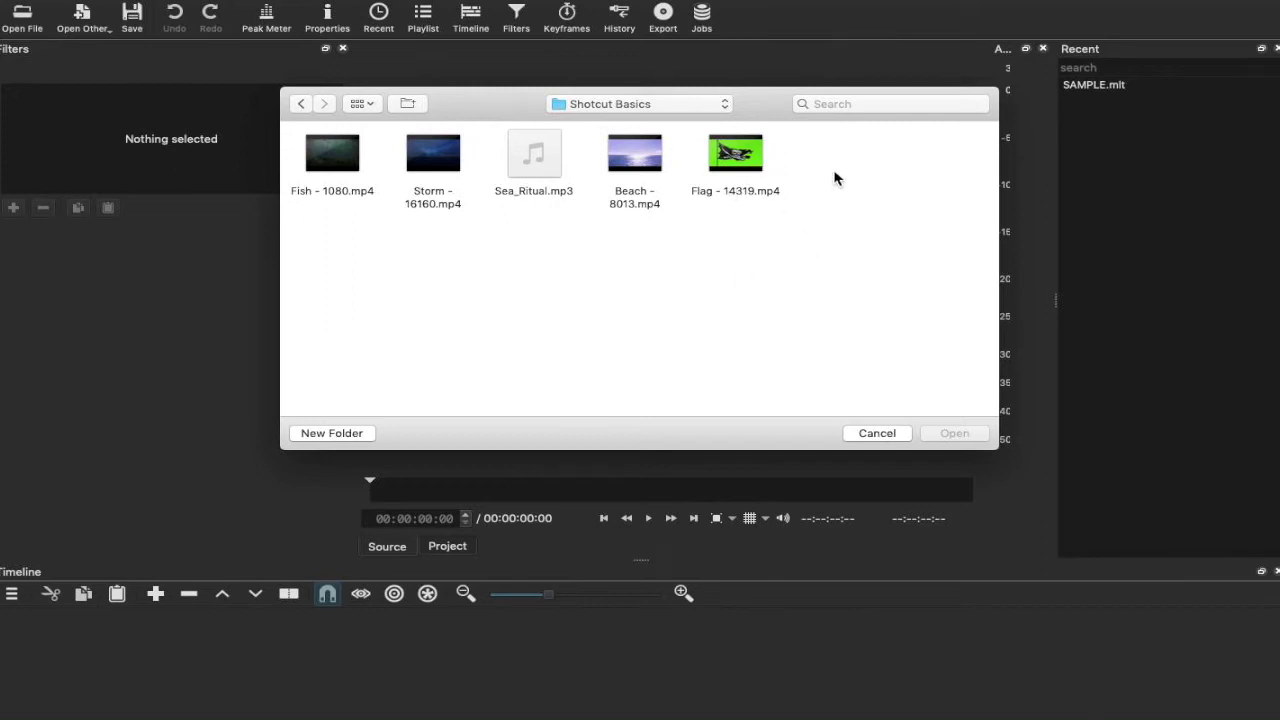
Select Fish, Storm, Beach, Flag and Sea_Ritual.mp3 together and open them into the playlist.
{"action": "left_click_drag", "start_coordinate": [838, 172], "coordinate": [340, 139]}
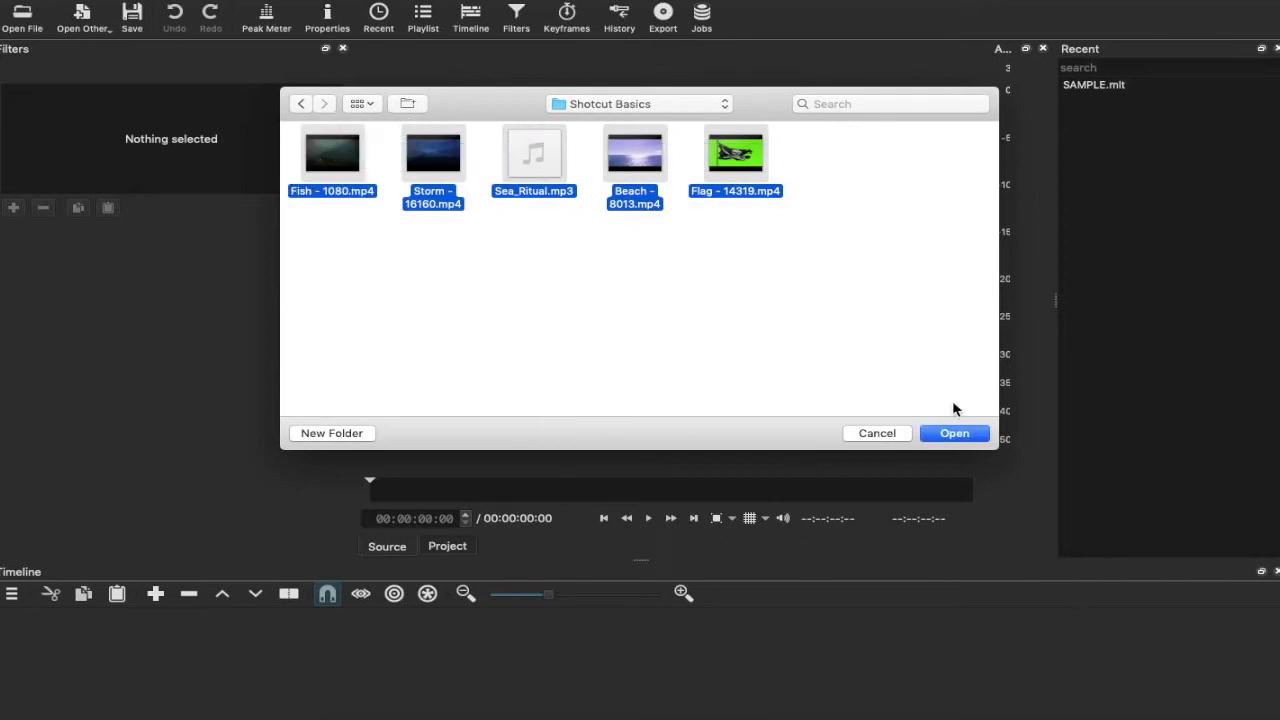
{"action": "left_click", "coordinate": [955, 434]}
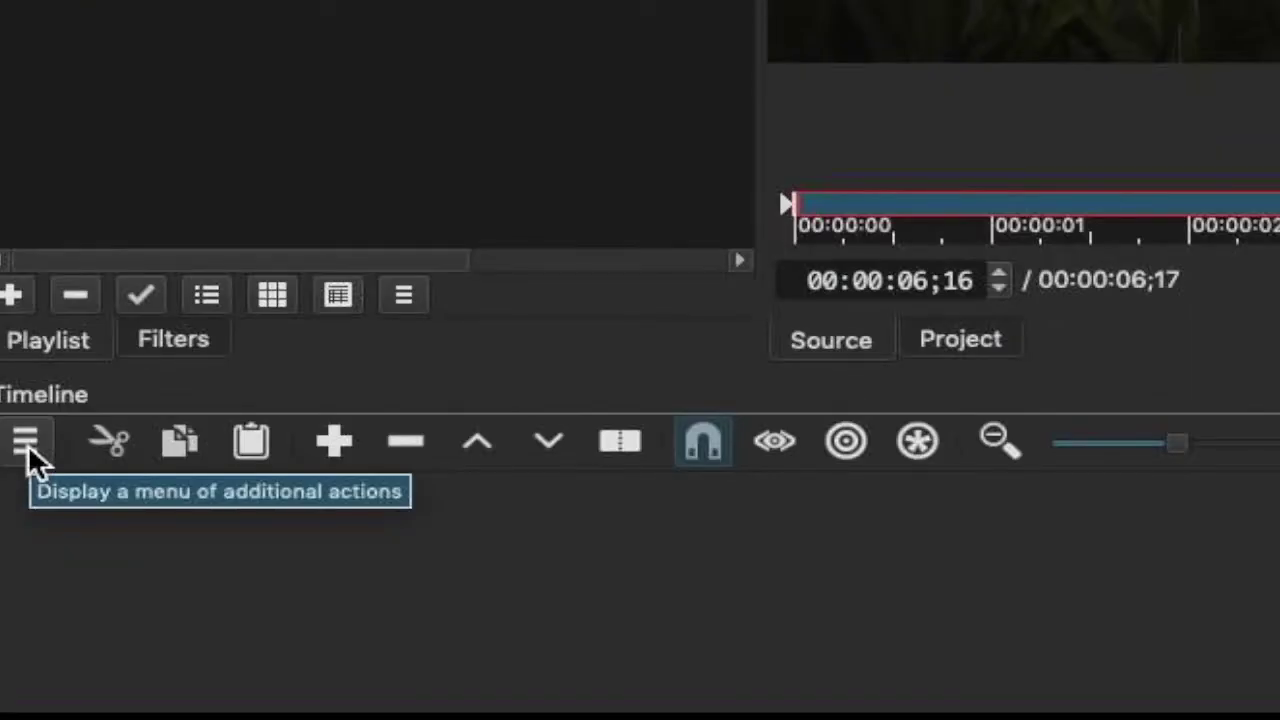
Add a V1 video track using Add Video Track from the timeline menu.
{"action": "left_click", "coordinate": [28, 444]}
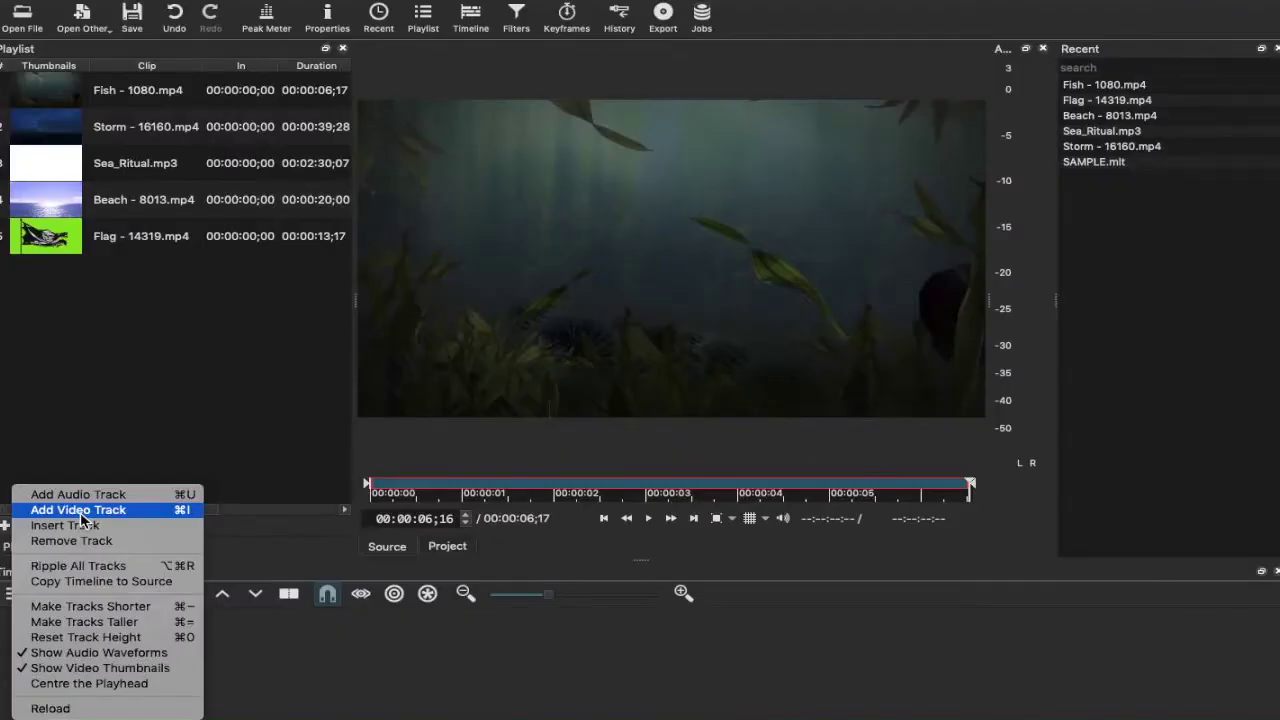
{"action": "left_click", "coordinate": [80, 510]}
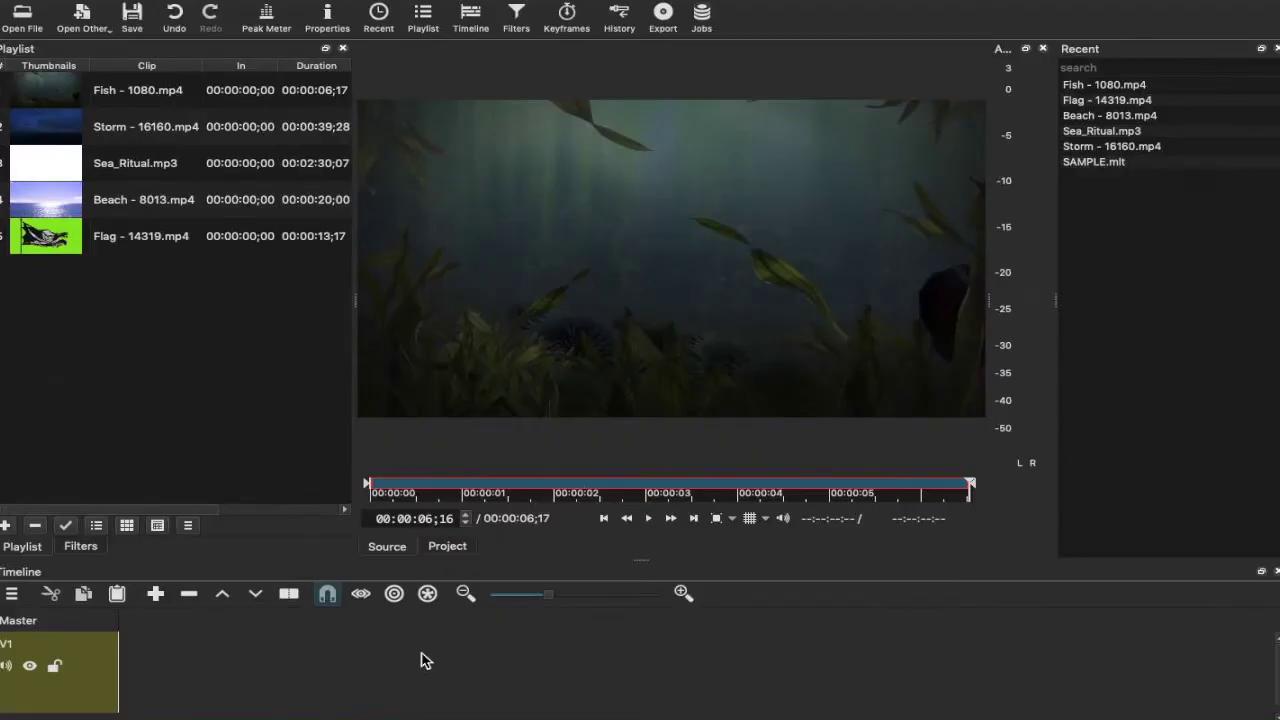
Drop Flag - 14319.mp4 onto track V1 and bring the playhead back to the start.
{"action": "scroll", "coordinate": [225, 290], "scroll_direction": "right", "scroll_amount": 1}
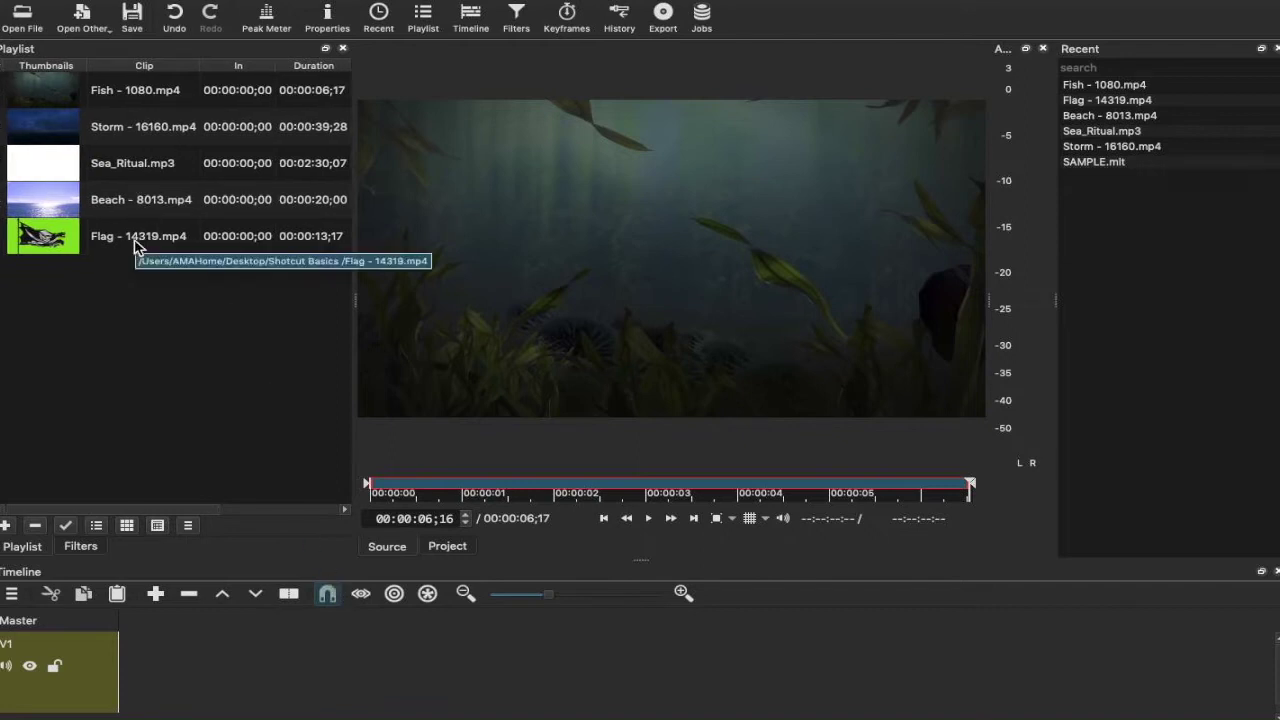
{"action": "left_click_drag", "start_coordinate": [88, 238], "coordinate": [230, 675]}
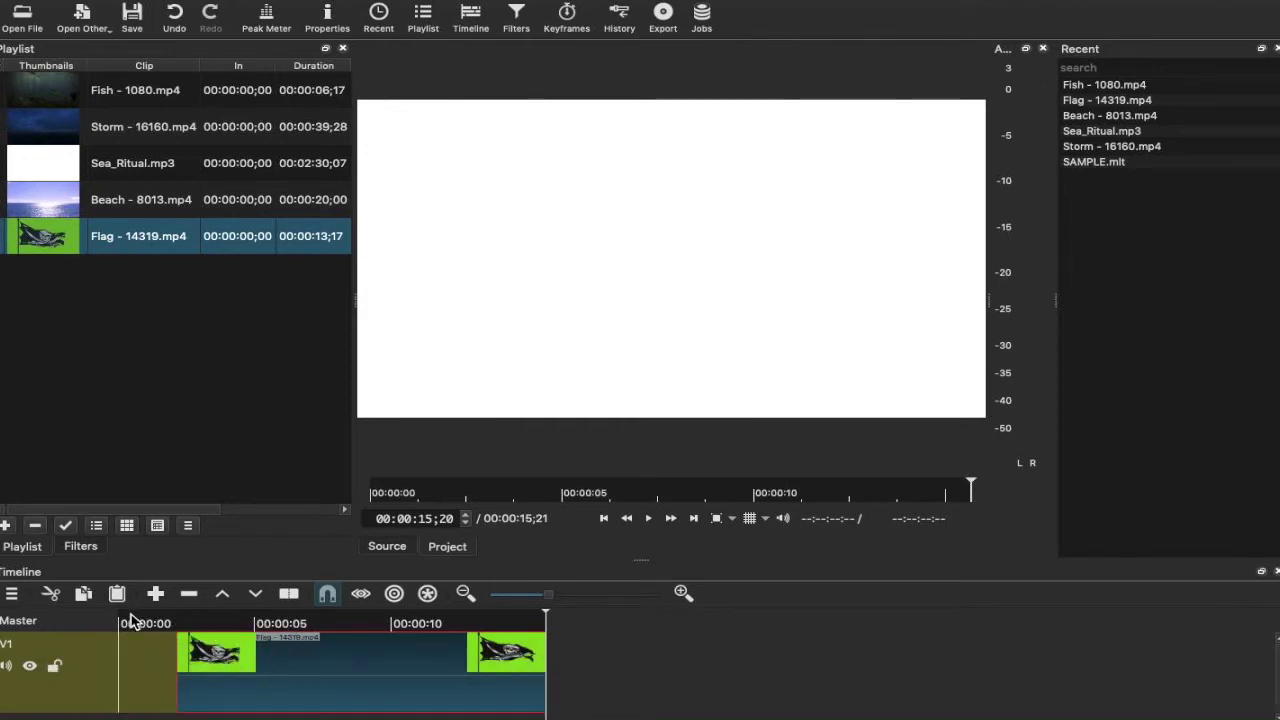
{"action": "left_click_drag", "start_coordinate": [545, 612], "coordinate": [90, 668]}
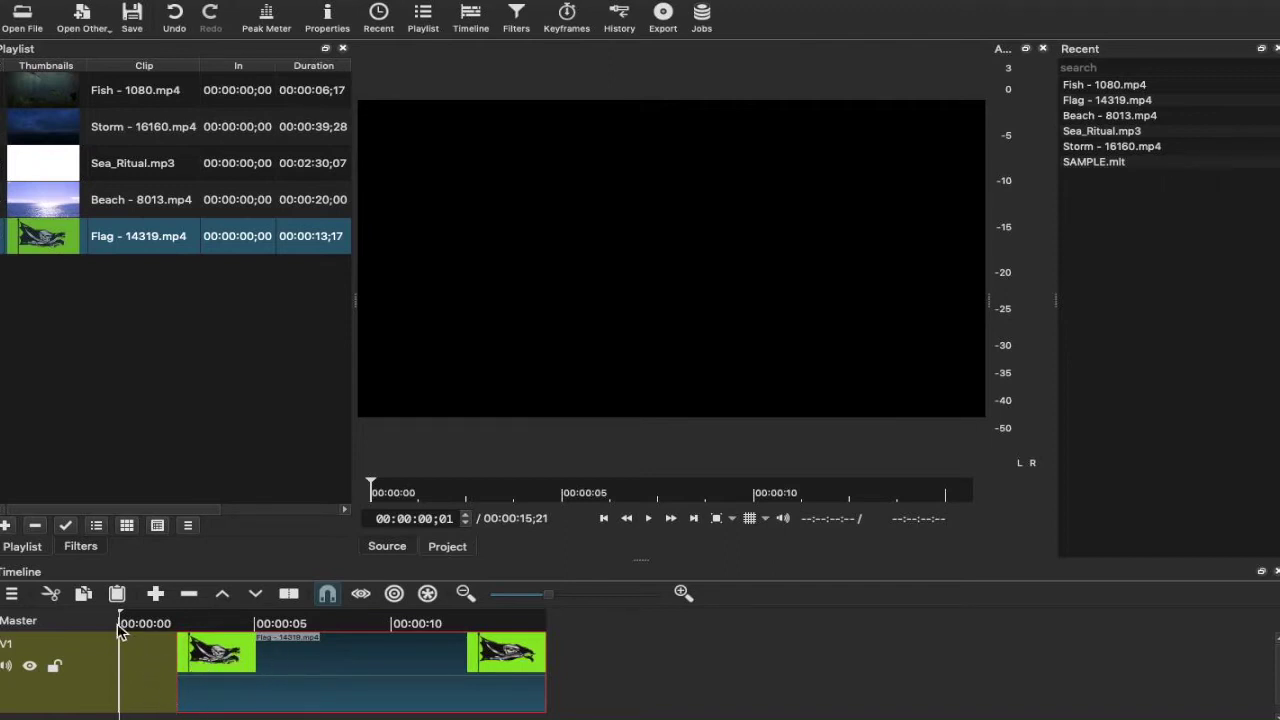
{"action": "left_click_drag", "start_coordinate": [122, 620], "coordinate": [100, 614]}
Slide the Flag clip to the start of V1 and add Storm - 16160.mp4 after it.
{"action": "left_click_drag", "start_coordinate": [222, 655], "coordinate": [141, 660]}
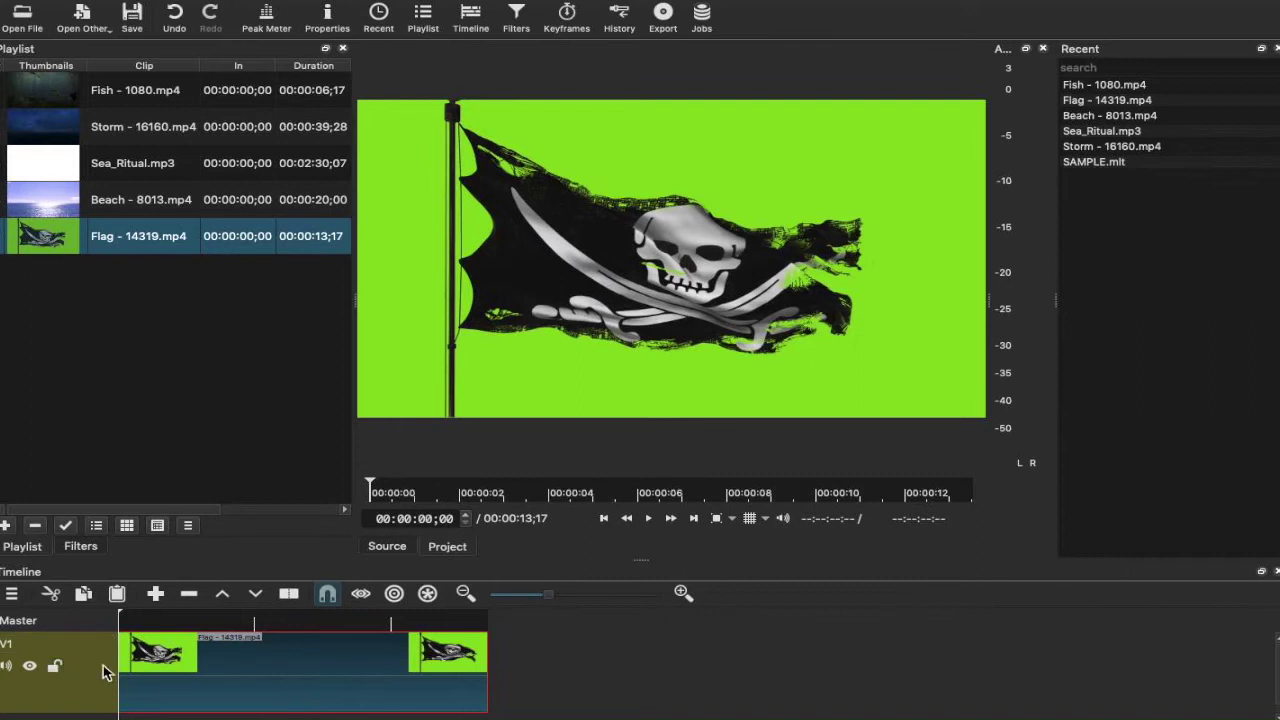
{"action": "scroll", "coordinate": [323, 700], "scroll_direction": "down", "scroll_amount": 1}
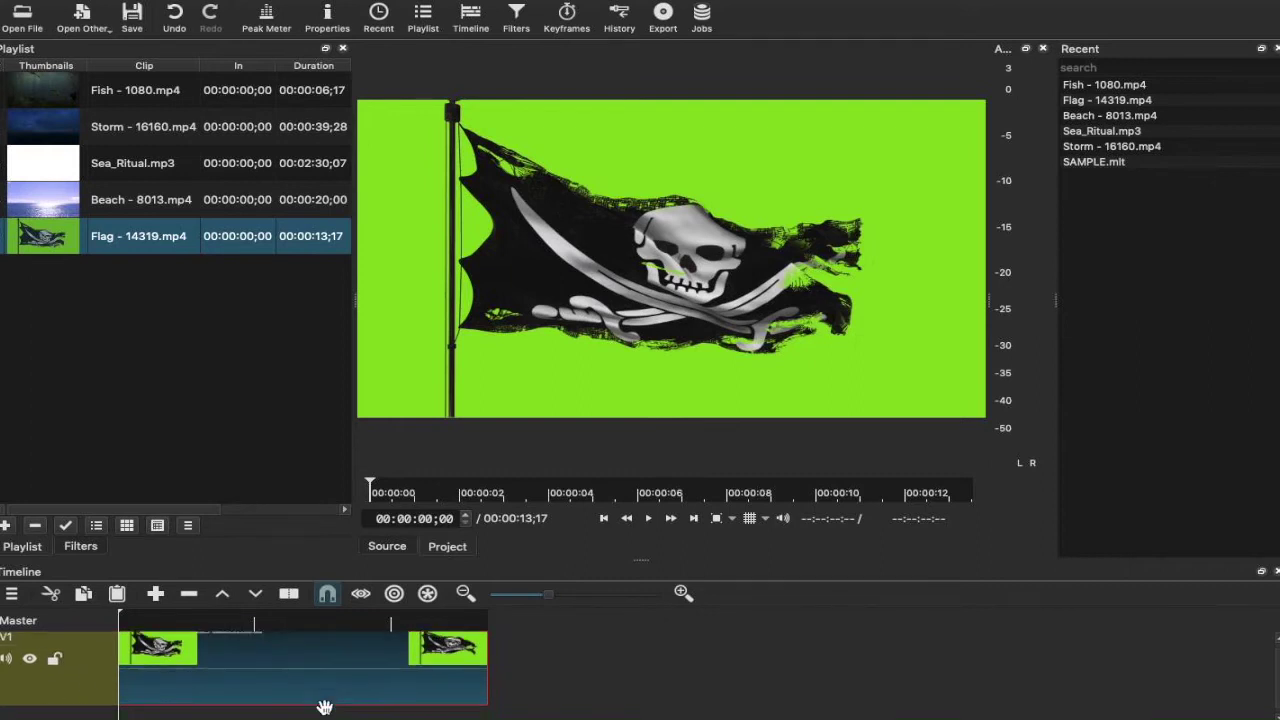
{"action": "scroll", "coordinate": [286, 713], "scroll_direction": "up", "scroll_amount": 1}
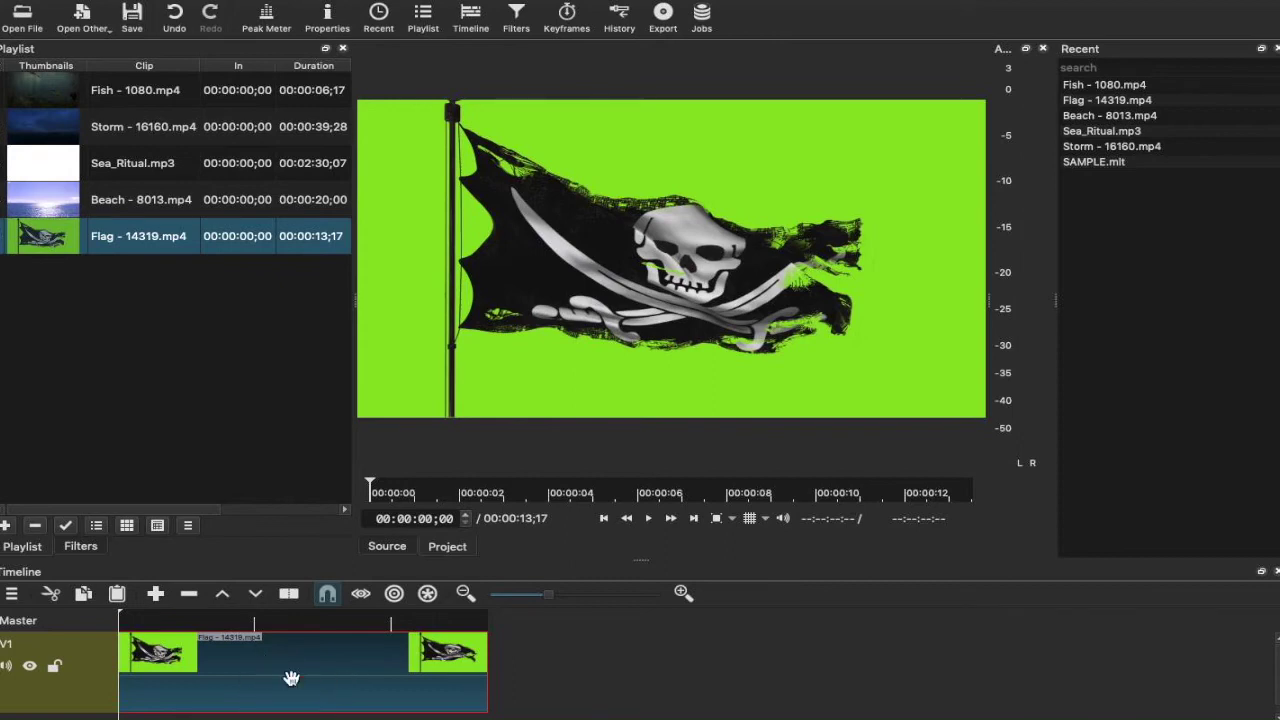
{"action": "left_click_drag", "start_coordinate": [65, 130], "coordinate": [570, 706]}
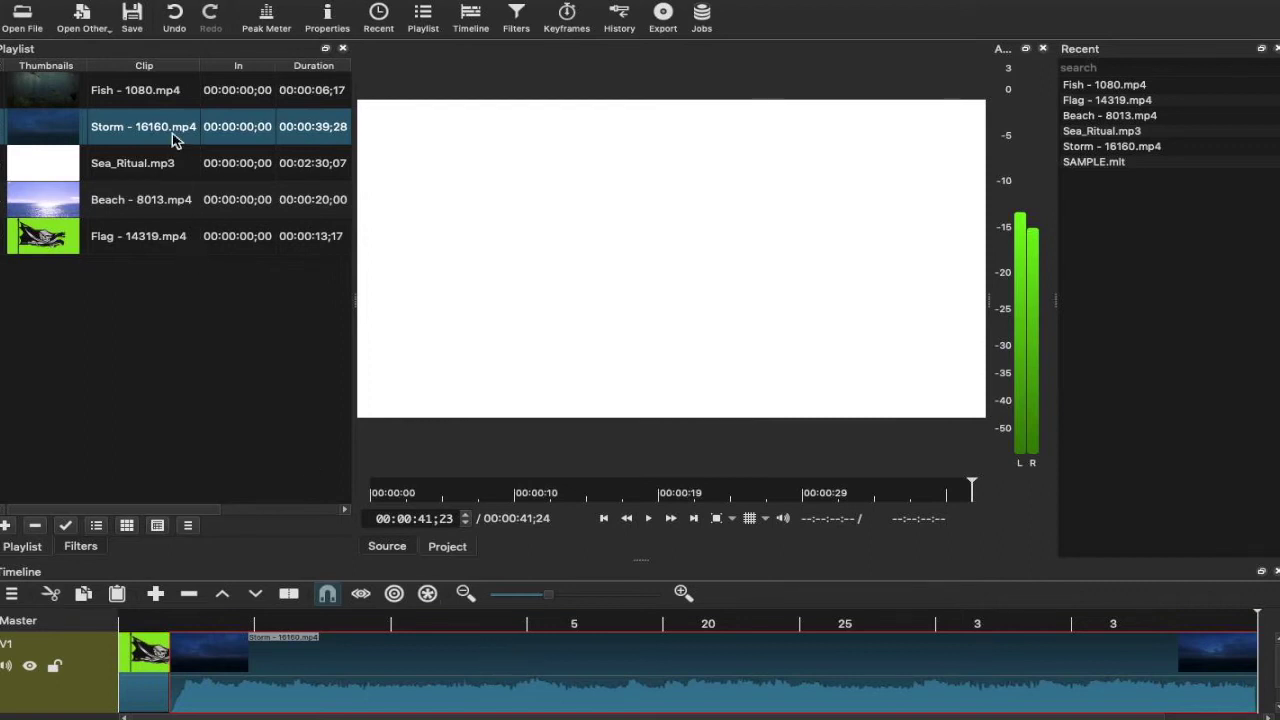
Undo the Storm clip addition, leaving only the 13-second Flag clip on V1.
{"action": "left_click", "coordinate": [172, 22]}
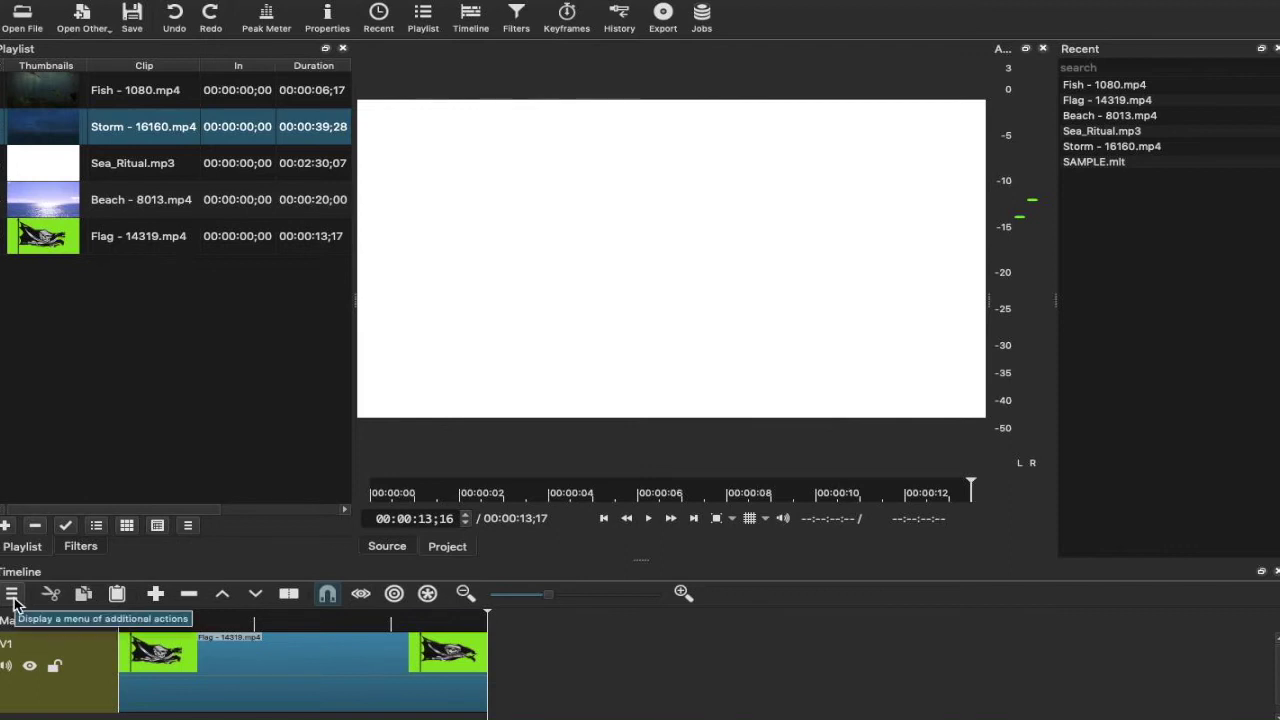
Add a second video track to the timeline.
{"action": "left_click", "coordinate": [12, 596]}
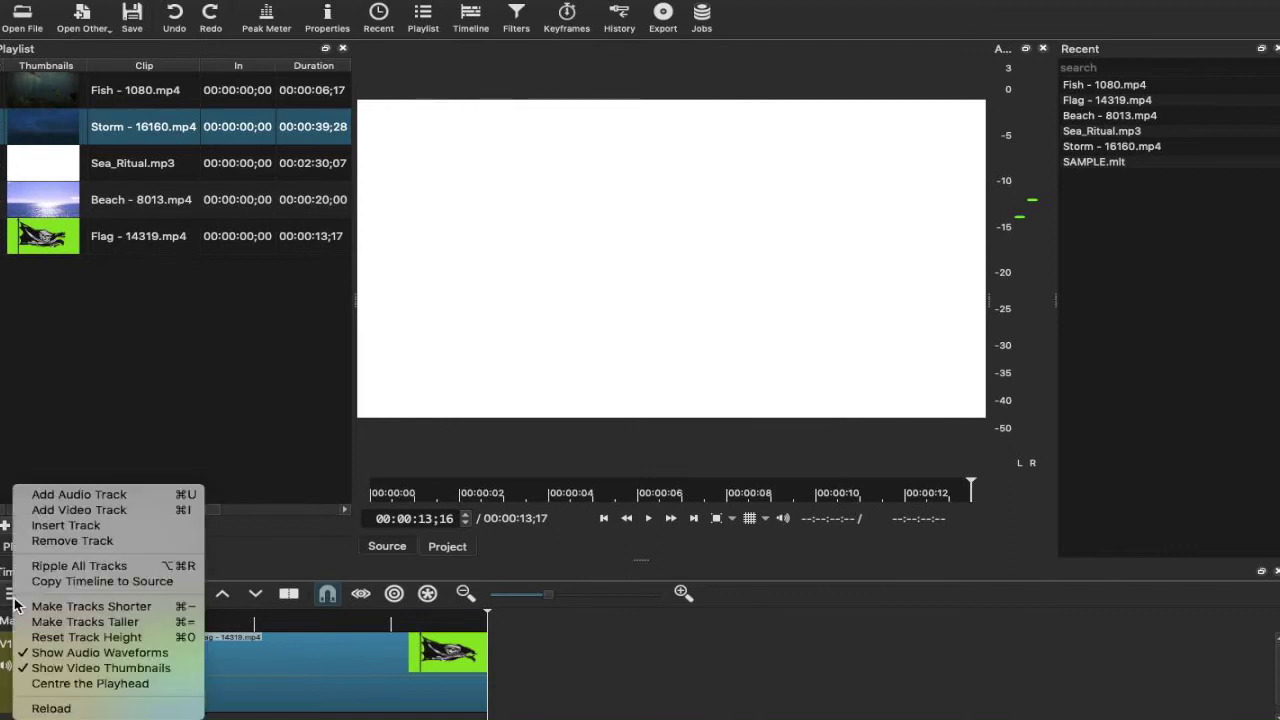
{"action": "left_click", "coordinate": [76, 510]}
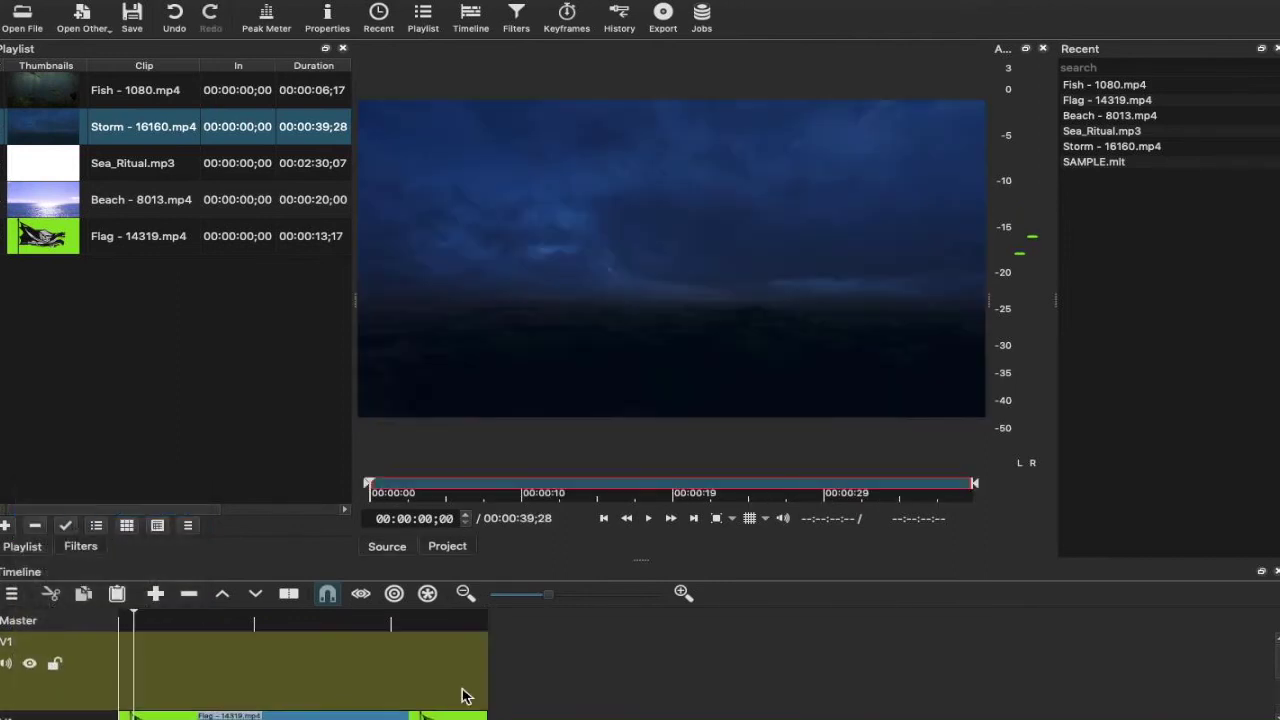
{"action": "scroll", "coordinate": [463, 697], "scroll_direction": "up", "scroll_amount": 2}
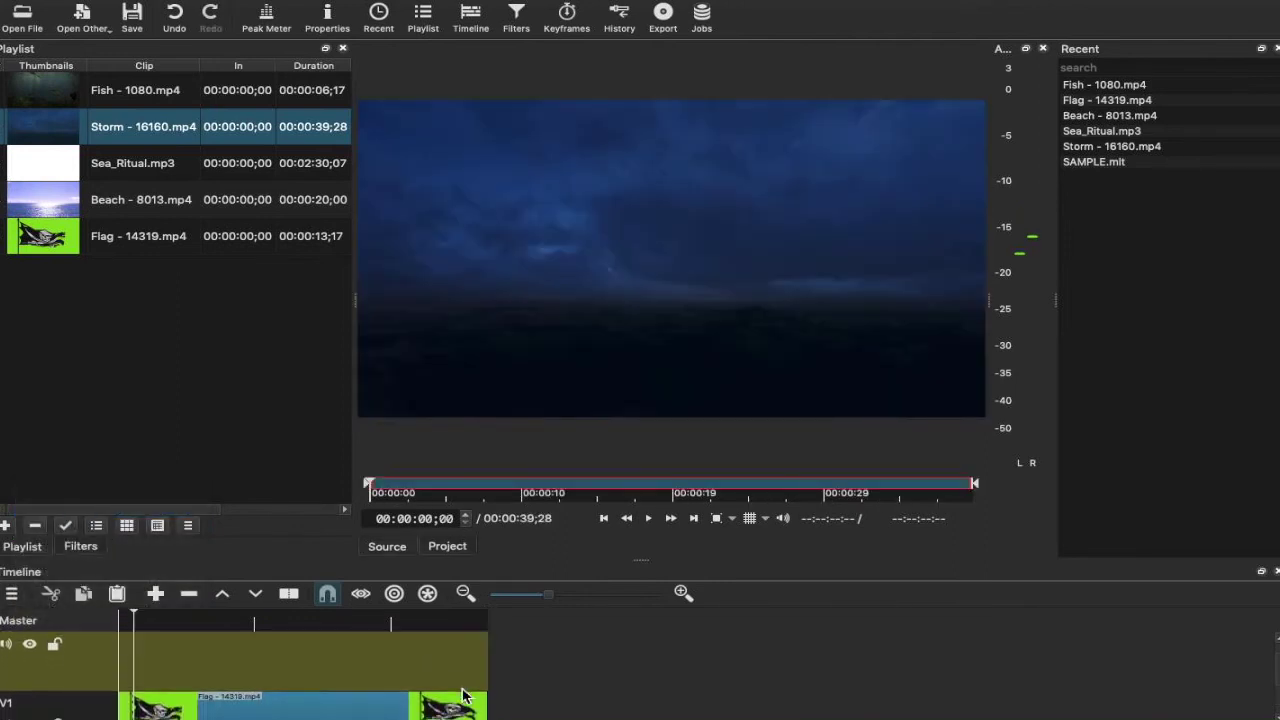
{"action": "scroll", "coordinate": [462, 694], "scroll_direction": "down", "scroll_amount": 2}
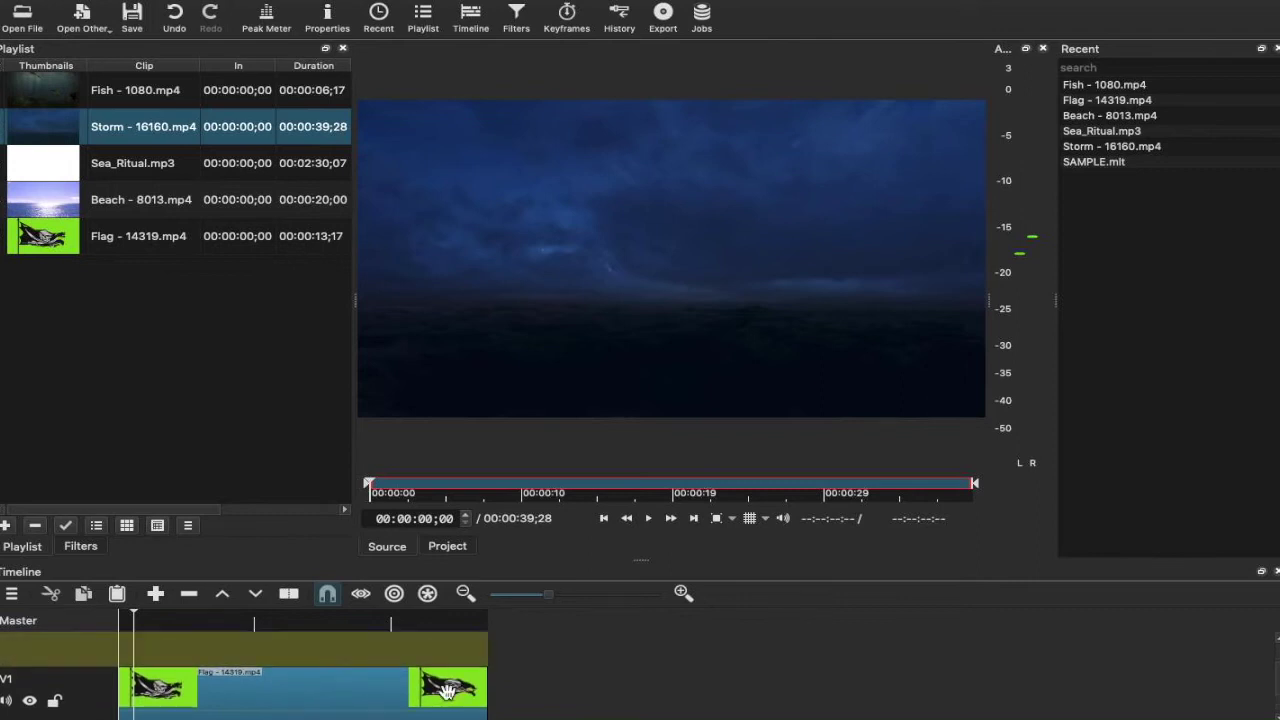
{"action": "scroll", "coordinate": [214, 690], "scroll_direction": "up", "scroll_amount": 2}
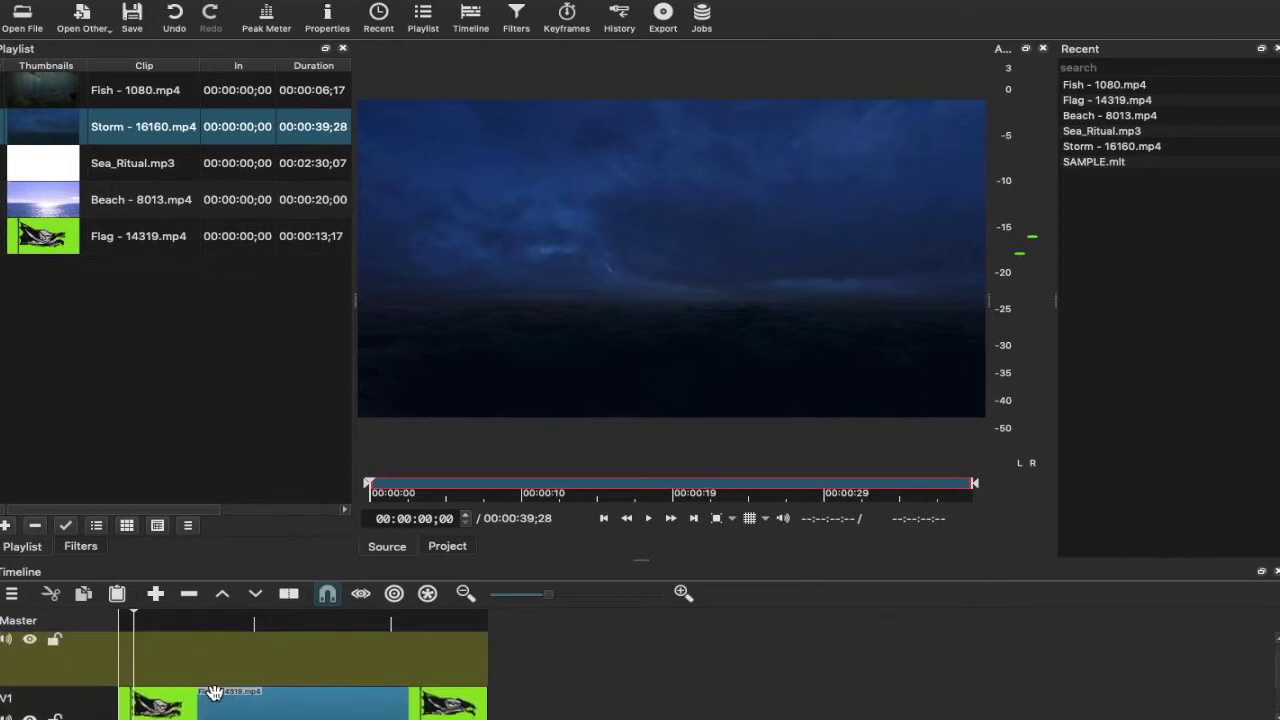
Move the Flag clip up from V1 onto the new top video track.
{"action": "left_click_drag", "start_coordinate": [214, 692], "coordinate": [200, 657]}
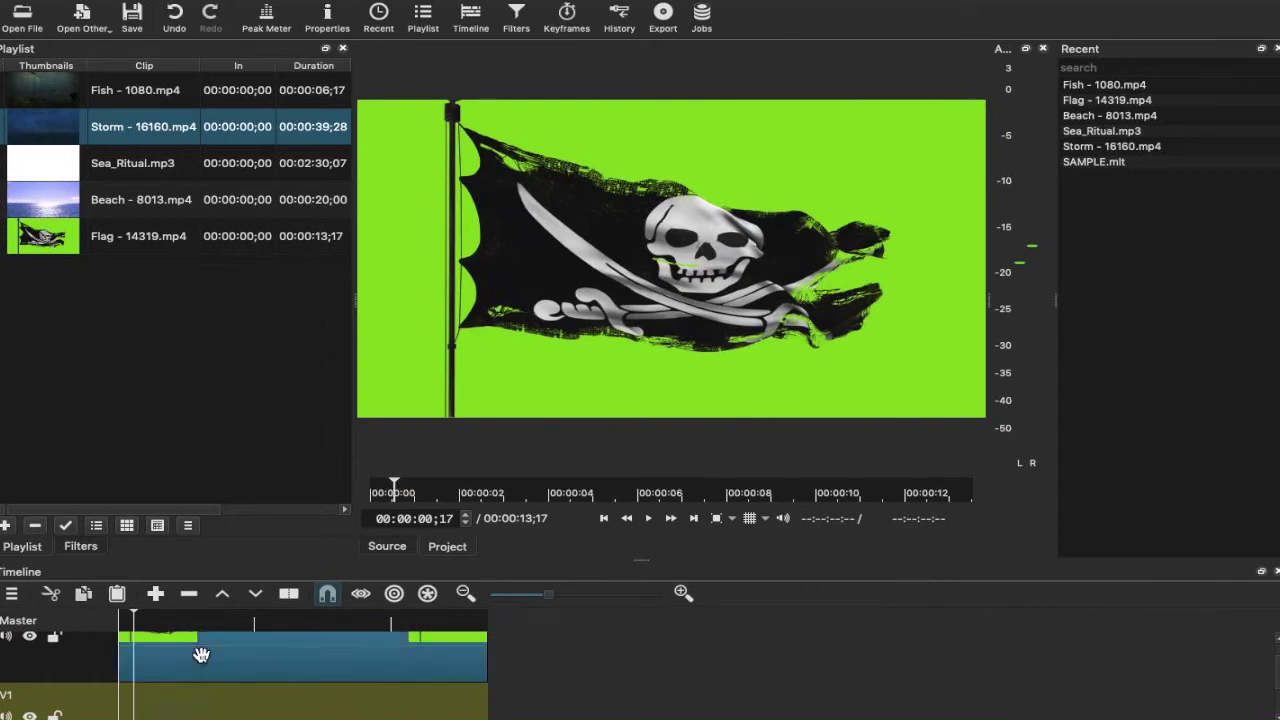
{"action": "scroll", "coordinate": [386, 709], "scroll_direction": "up", "scroll_amount": 1}
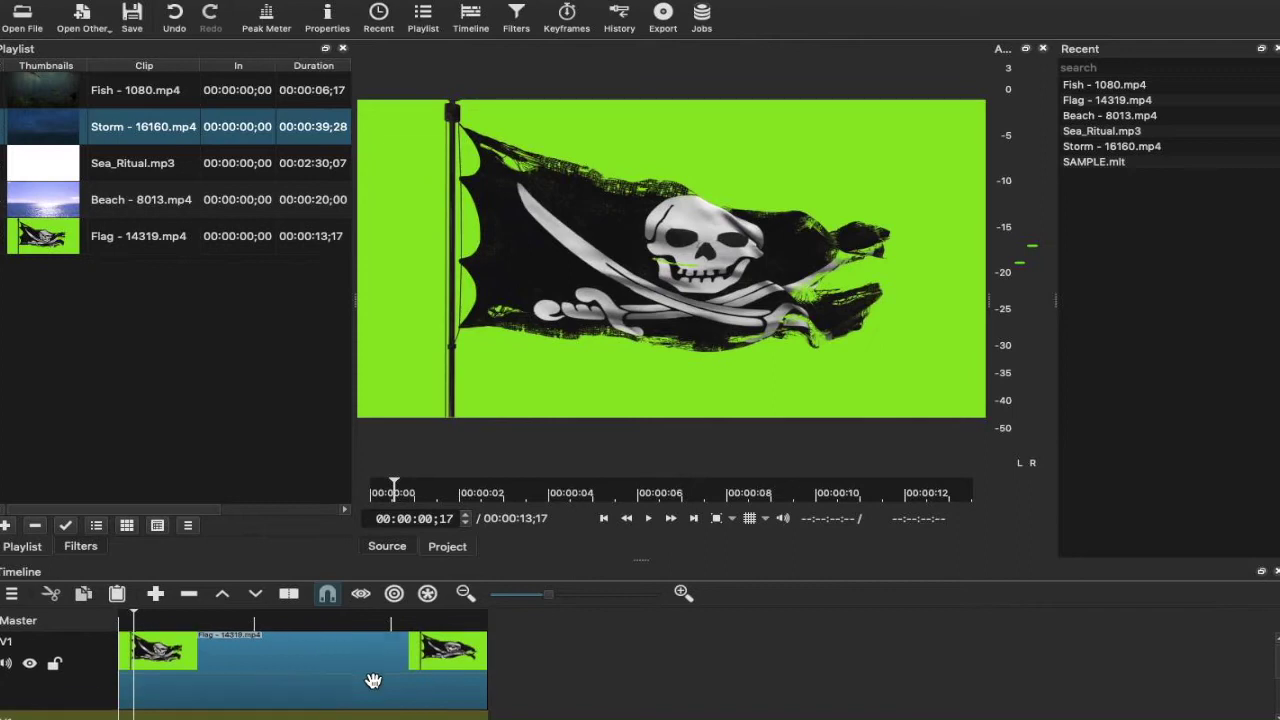
{"action": "scroll", "coordinate": [372, 680], "scroll_direction": "up", "scroll_amount": 2}
{"action": "scroll", "coordinate": [372, 680], "scroll_direction": "down", "scroll_amount": 2}
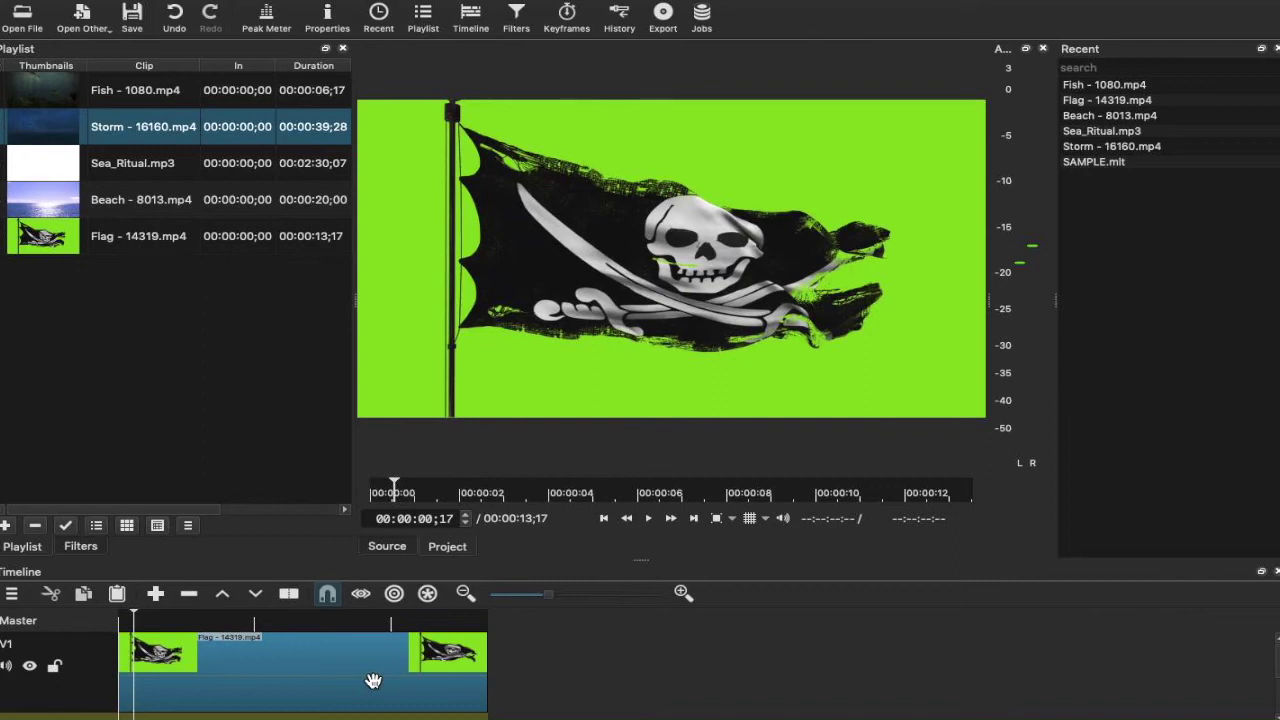
{"action": "scroll", "coordinate": [372, 680], "scroll_direction": "up", "scroll_amount": 2}
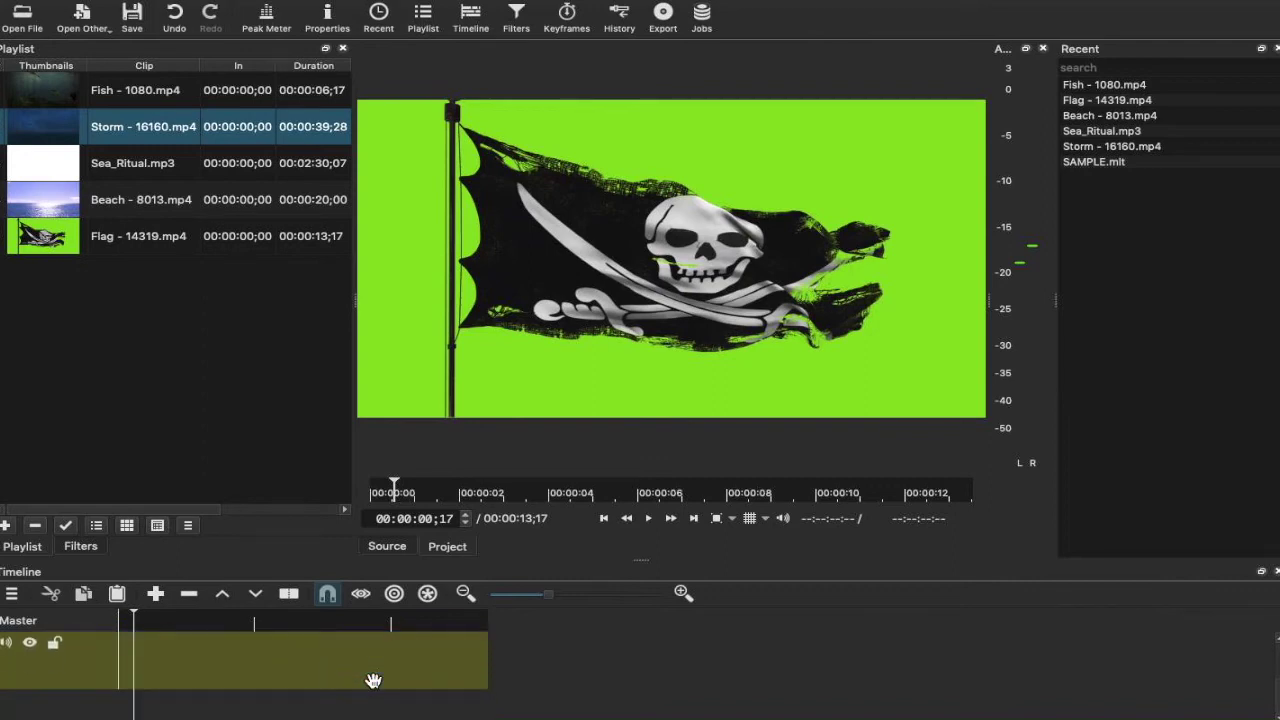
Place Storm - 16160.mp4 on the V1 track beneath the Flag clip.
{"action": "scroll", "coordinate": [372, 680], "scroll_direction": "down", "scroll_amount": 3}
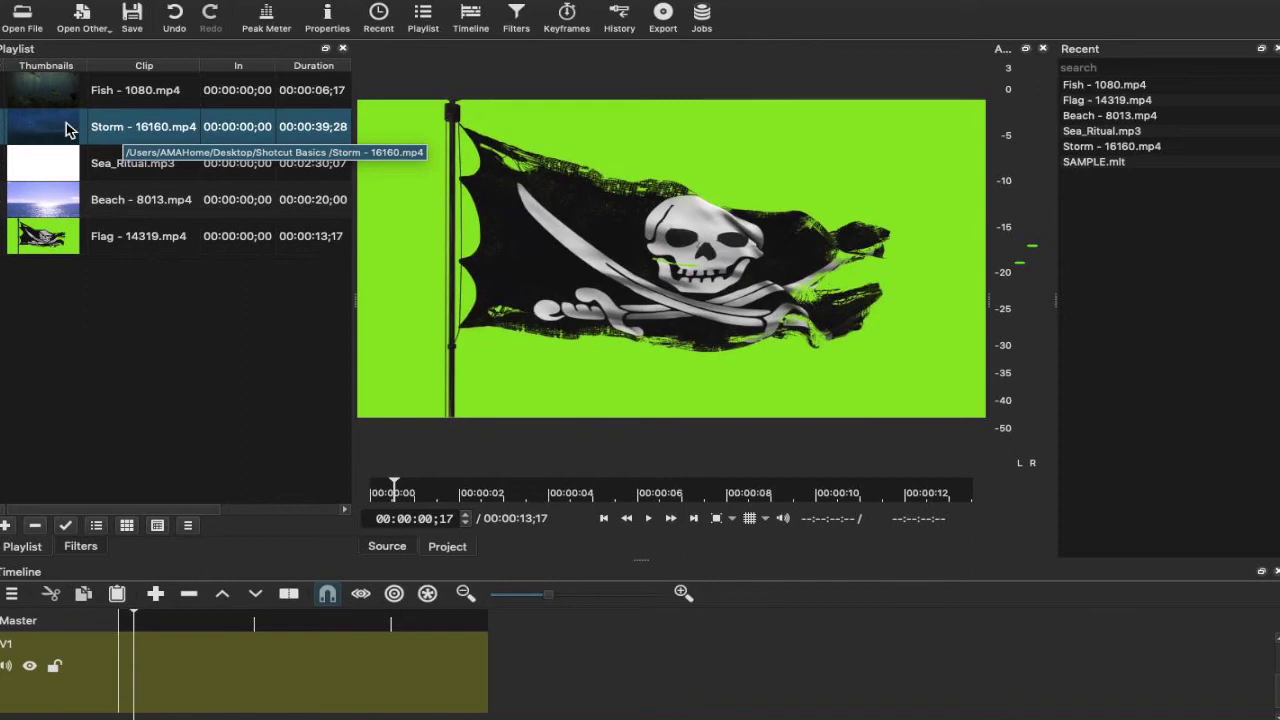
{"action": "left_click_drag", "start_coordinate": [66, 130], "coordinate": [346, 671]}
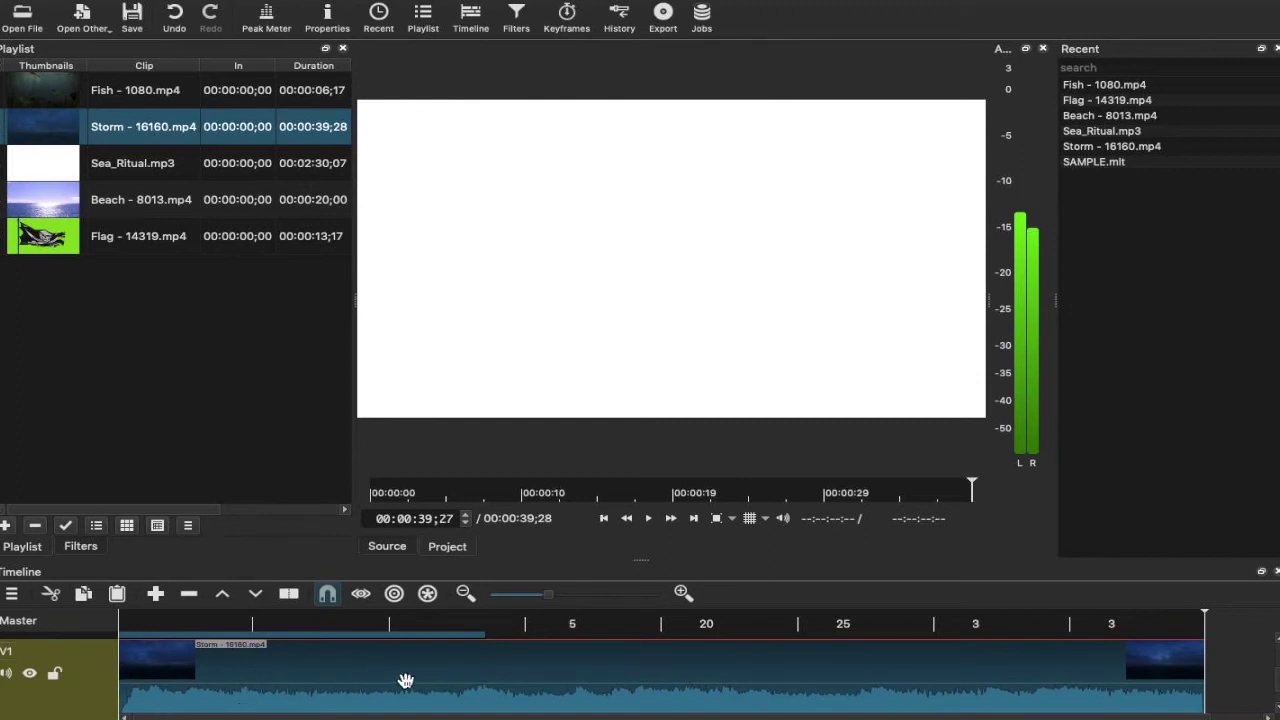
{"action": "key", "text": "ctrl+z"}
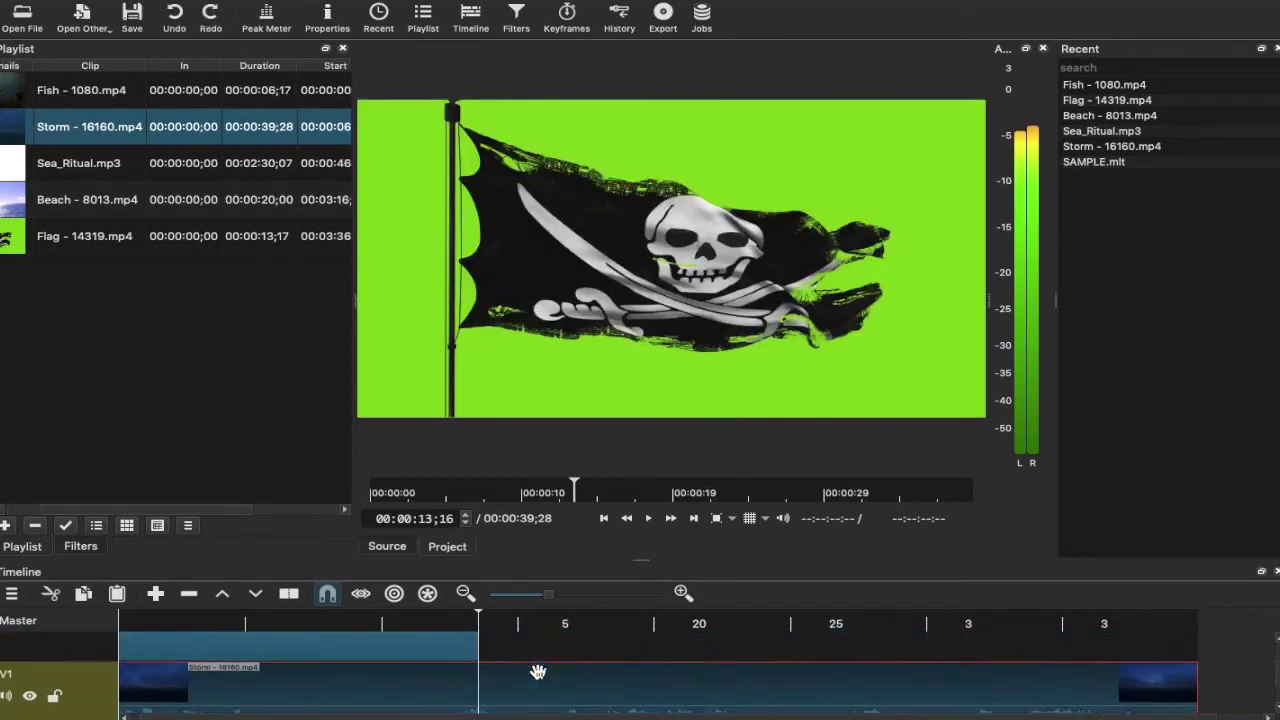
{"action": "scroll", "coordinate": [538, 671], "scroll_direction": "down", "scroll_amount": 2}
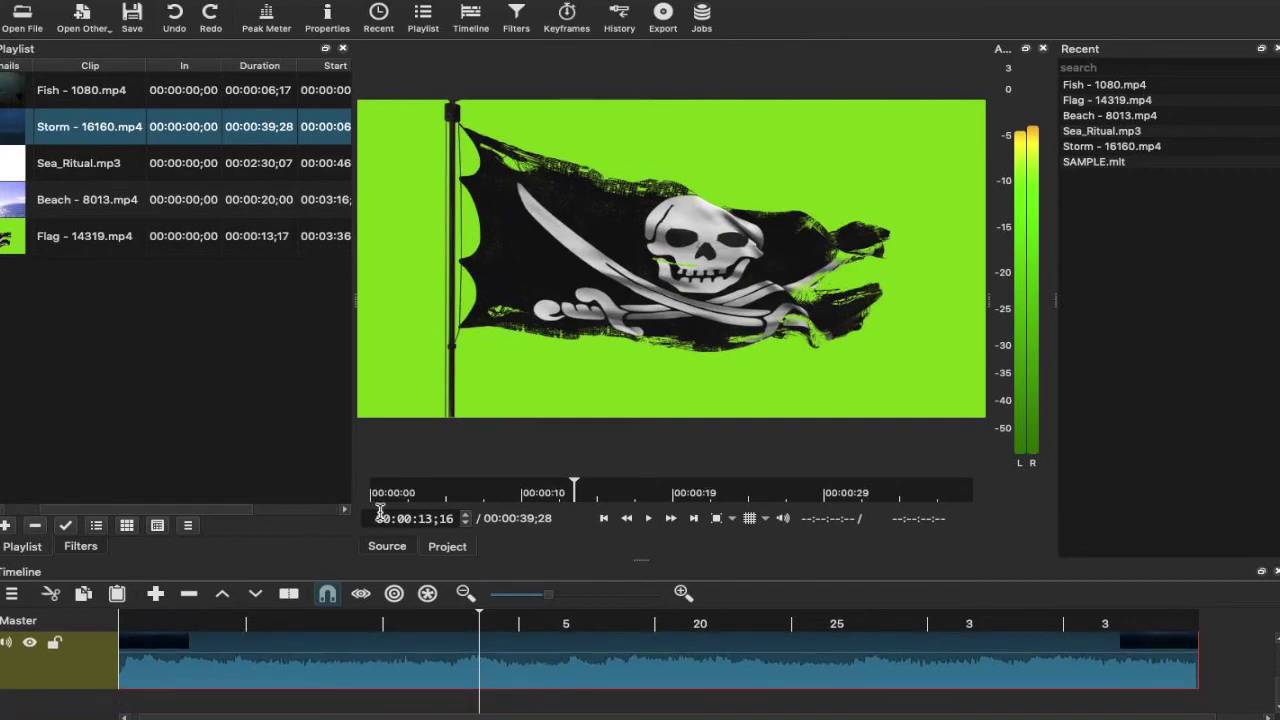
Add an empty A1 audio track to the timeline for the music.
{"action": "left_click", "coordinate": [12, 594]}
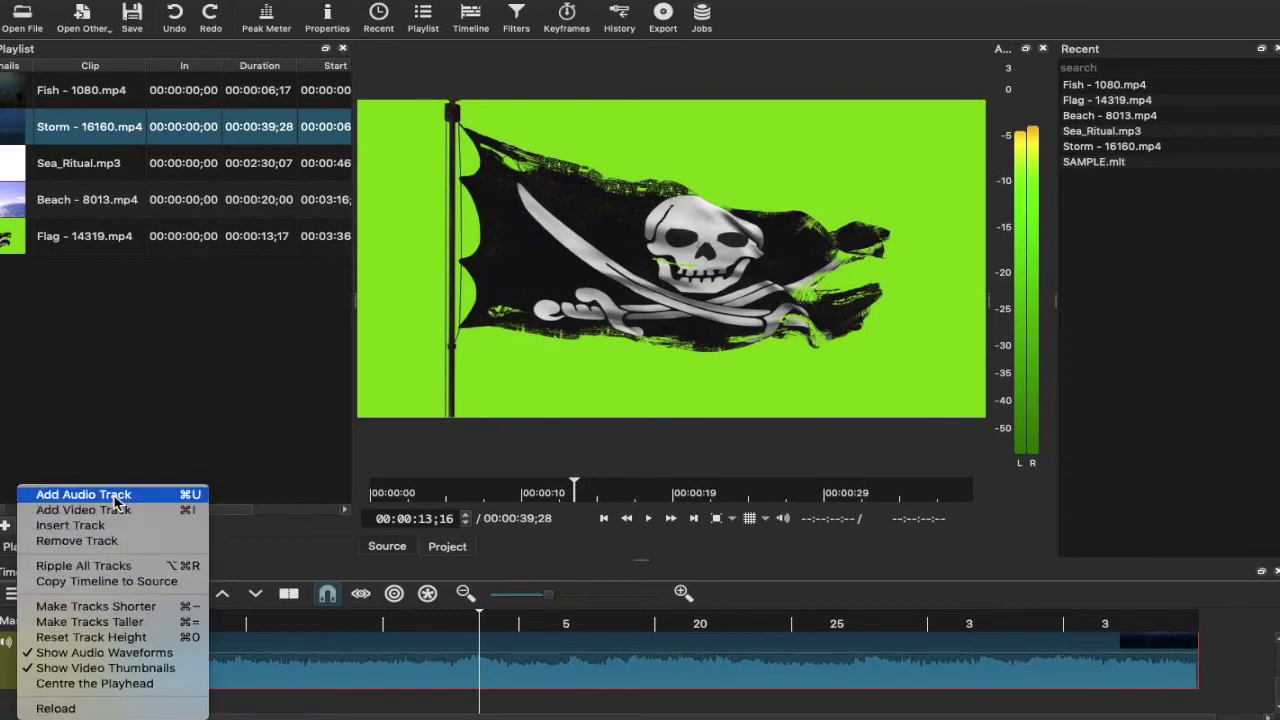
{"action": "left_click", "coordinate": [84, 495]}
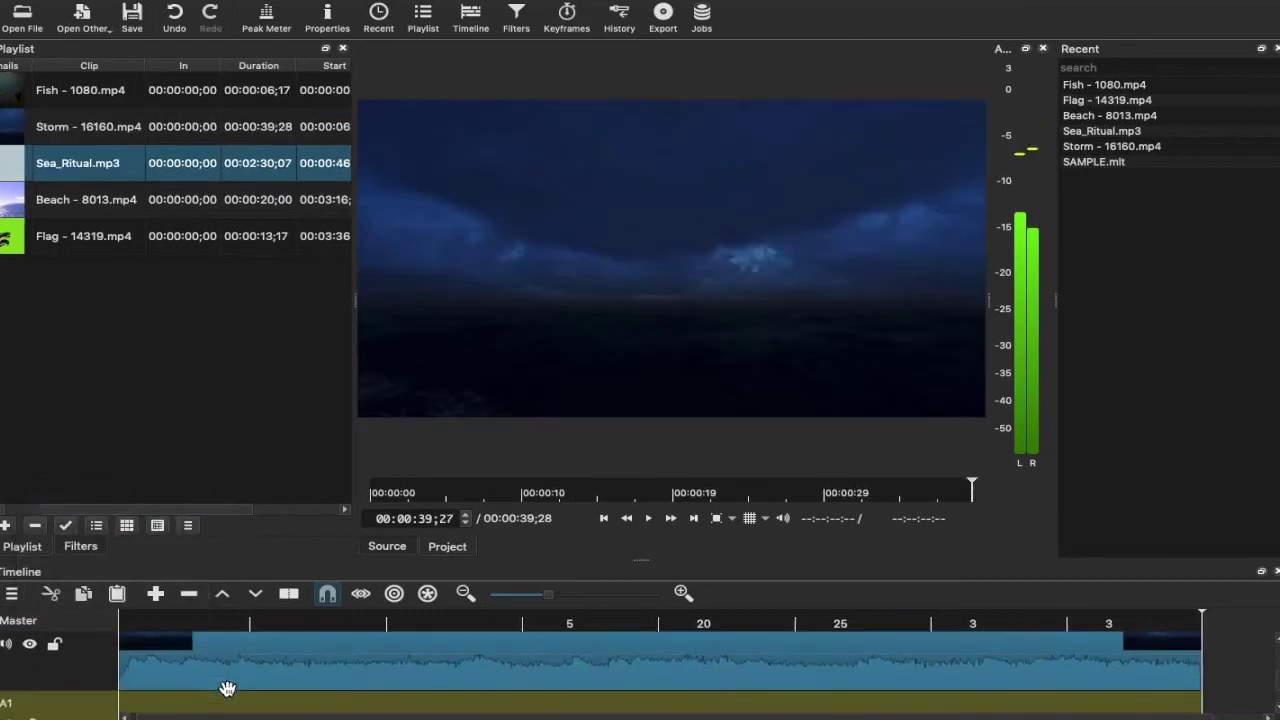
{"action": "scroll", "coordinate": [227, 688], "scroll_direction": "up", "scroll_amount": 3}
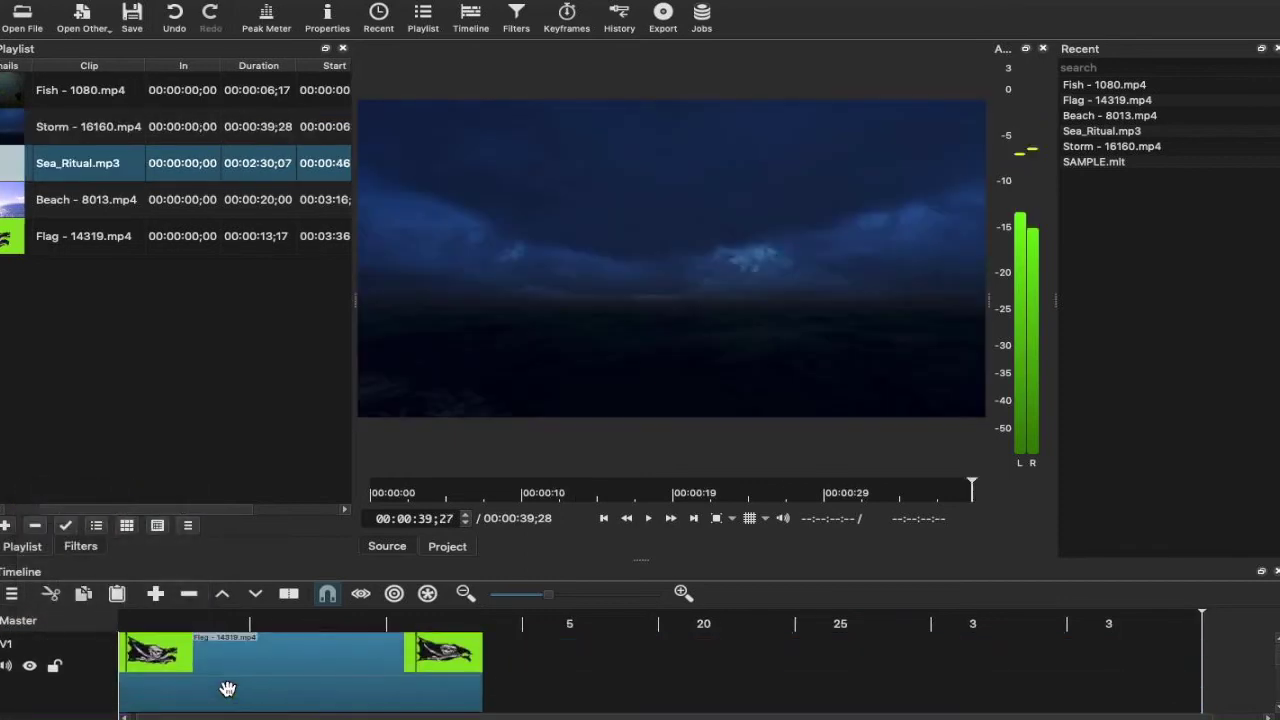
{"action": "scroll", "coordinate": [228, 687], "scroll_direction": "down", "scroll_amount": 2}
{"action": "scroll", "coordinate": [184, 686], "scroll_direction": "up", "scroll_amount": 2}
Lock the video tracks holding the Flag and Storm clips.
{"action": "left_click", "coordinate": [55, 666]}
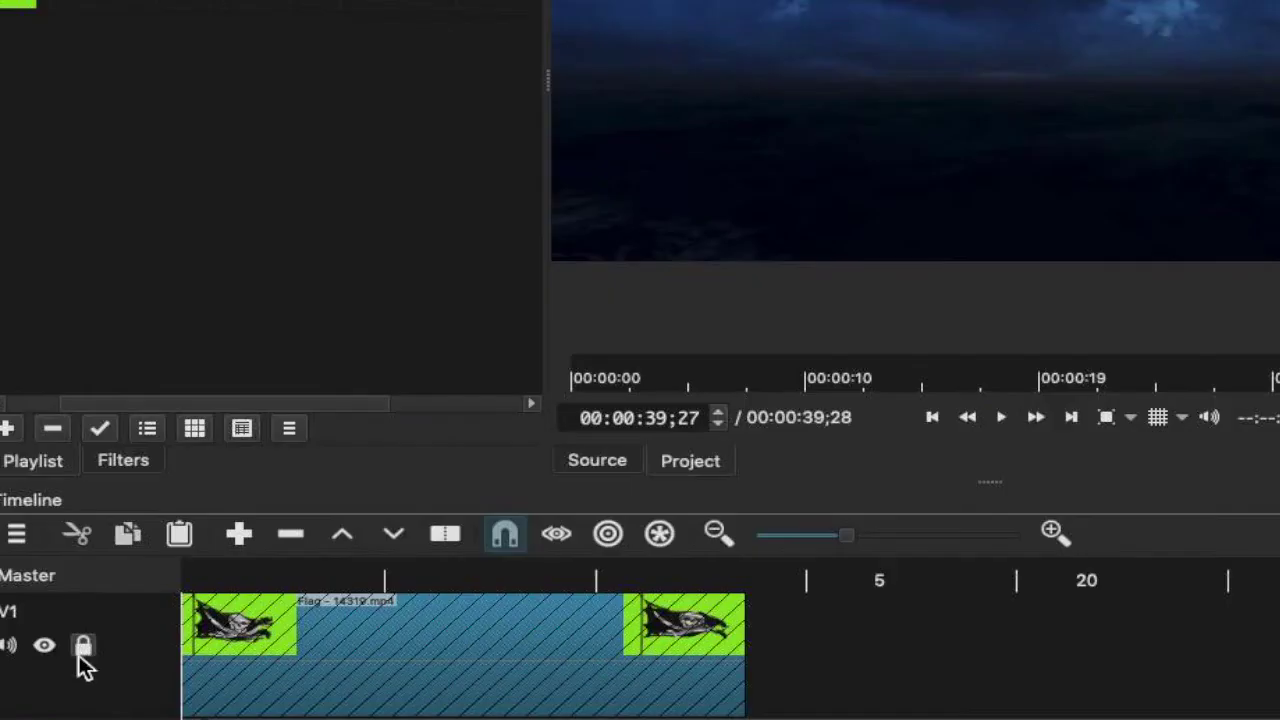
{"action": "scroll", "coordinate": [105, 672], "scroll_direction": "down", "scroll_amount": 2}
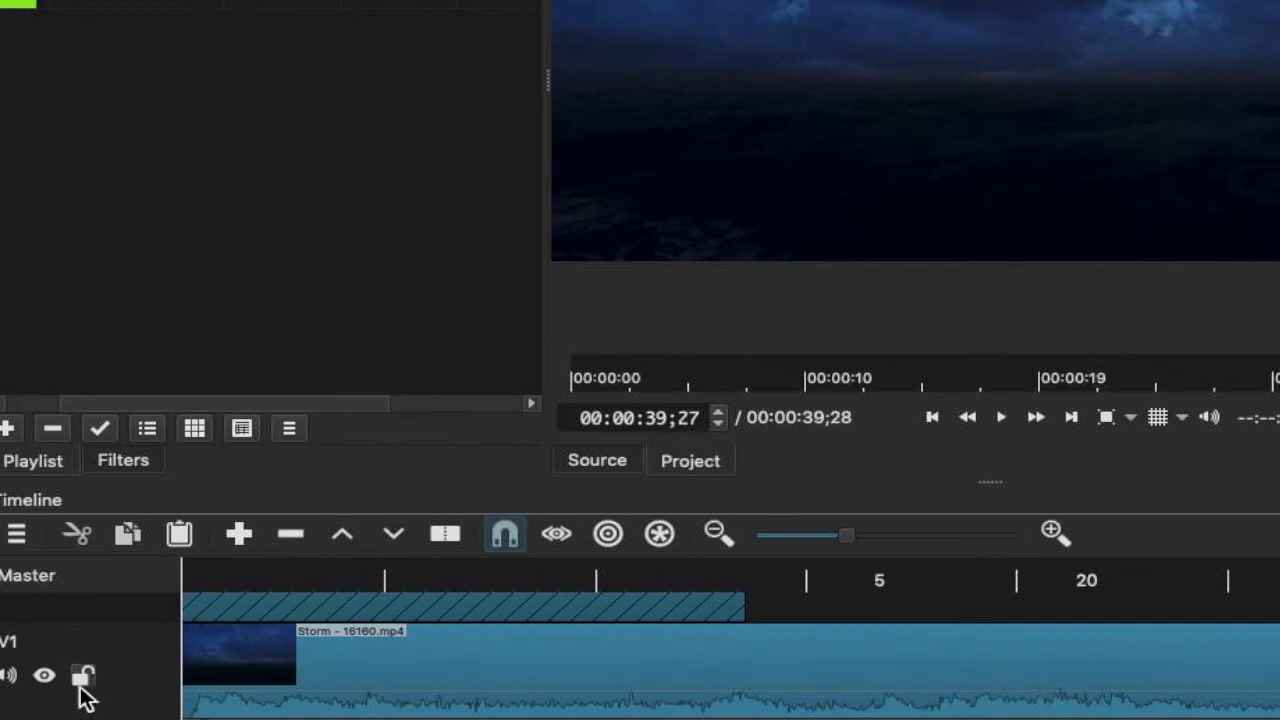
{"action": "left_click", "coordinate": [83, 677]}
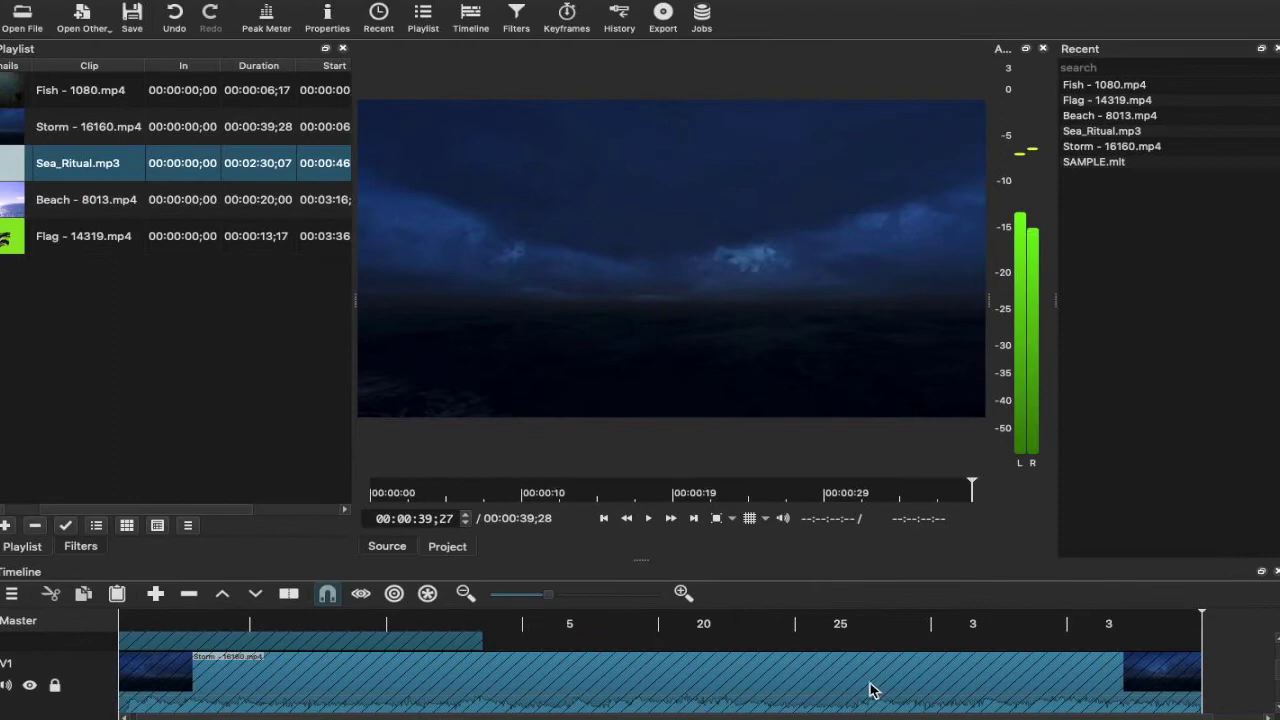
{"action": "scroll", "coordinate": [697, 651], "scroll_direction": "down", "scroll_amount": 3}
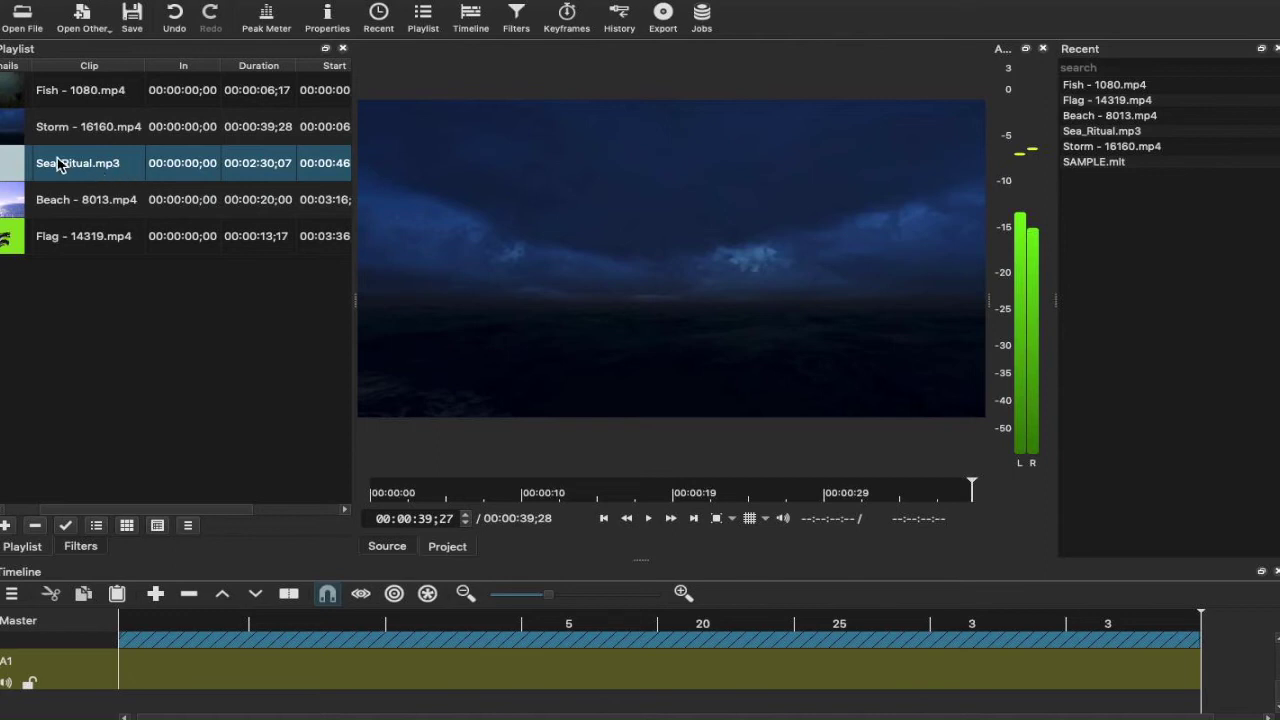
Place Sea_Ritual.mp3 from the playlist onto the A1 audio track.
{"action": "left_click_drag", "start_coordinate": [26, 164], "coordinate": [237, 629]}
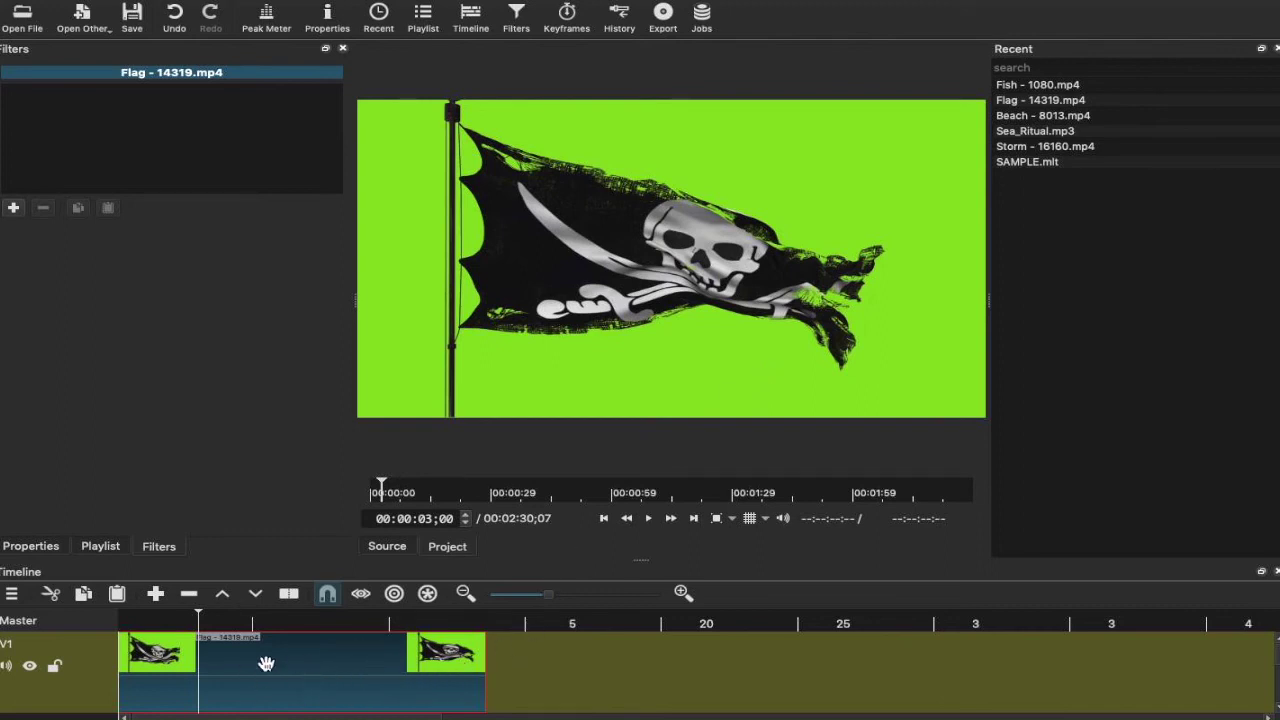
Add the Chroma Key: Simple video filter to the Flag - 14319.mp4 clip.
{"action": "mouse_move", "coordinate": [508, 12]}
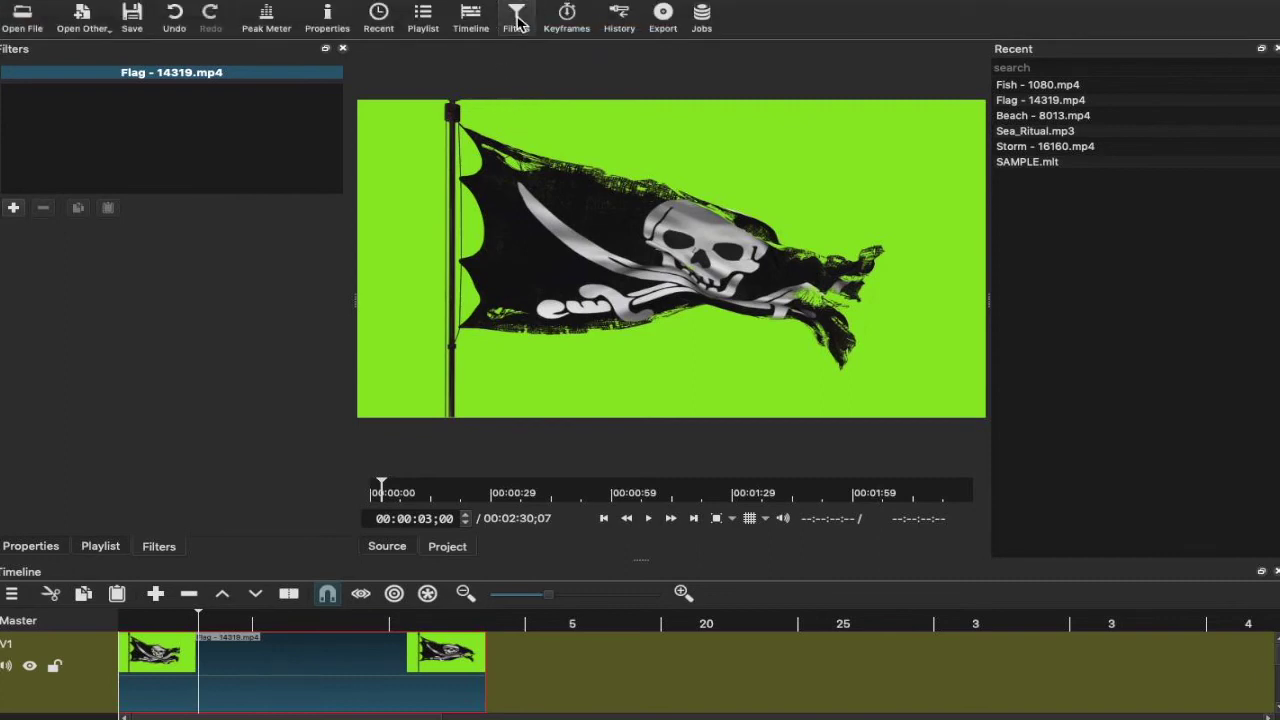
{"action": "left_click", "coordinate": [15, 210]}
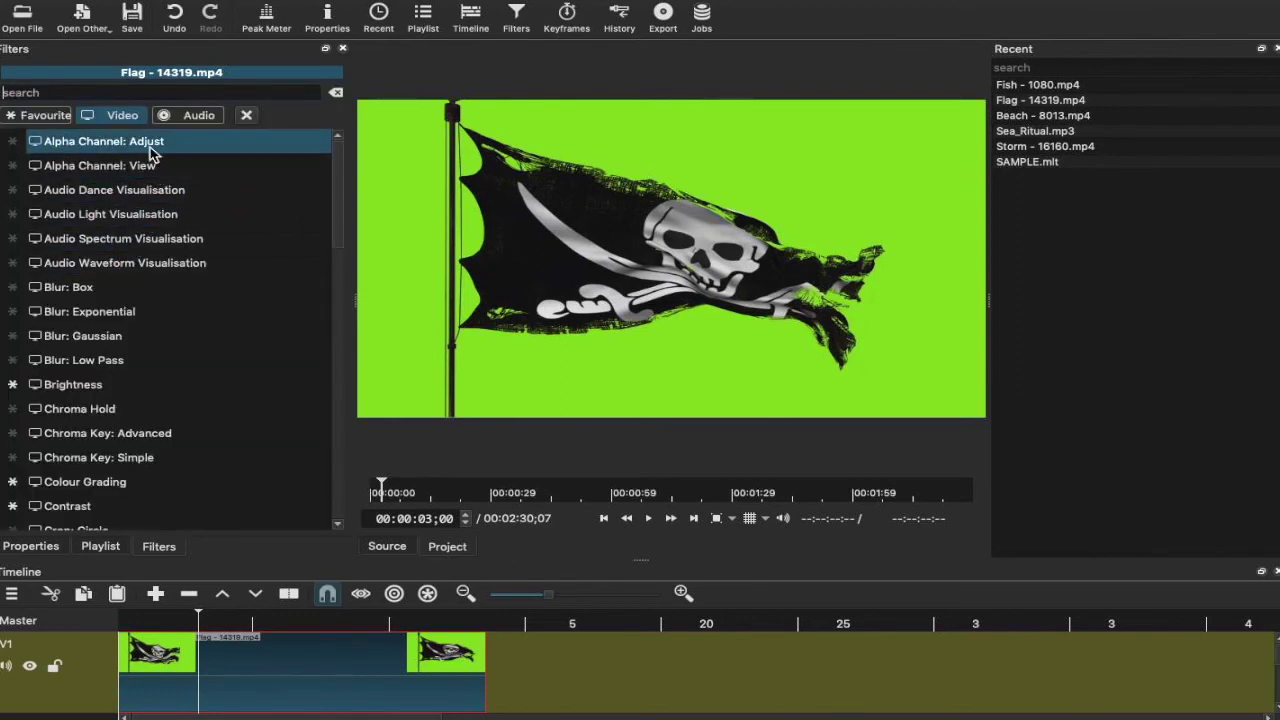
{"action": "left_click", "coordinate": [115, 113]}
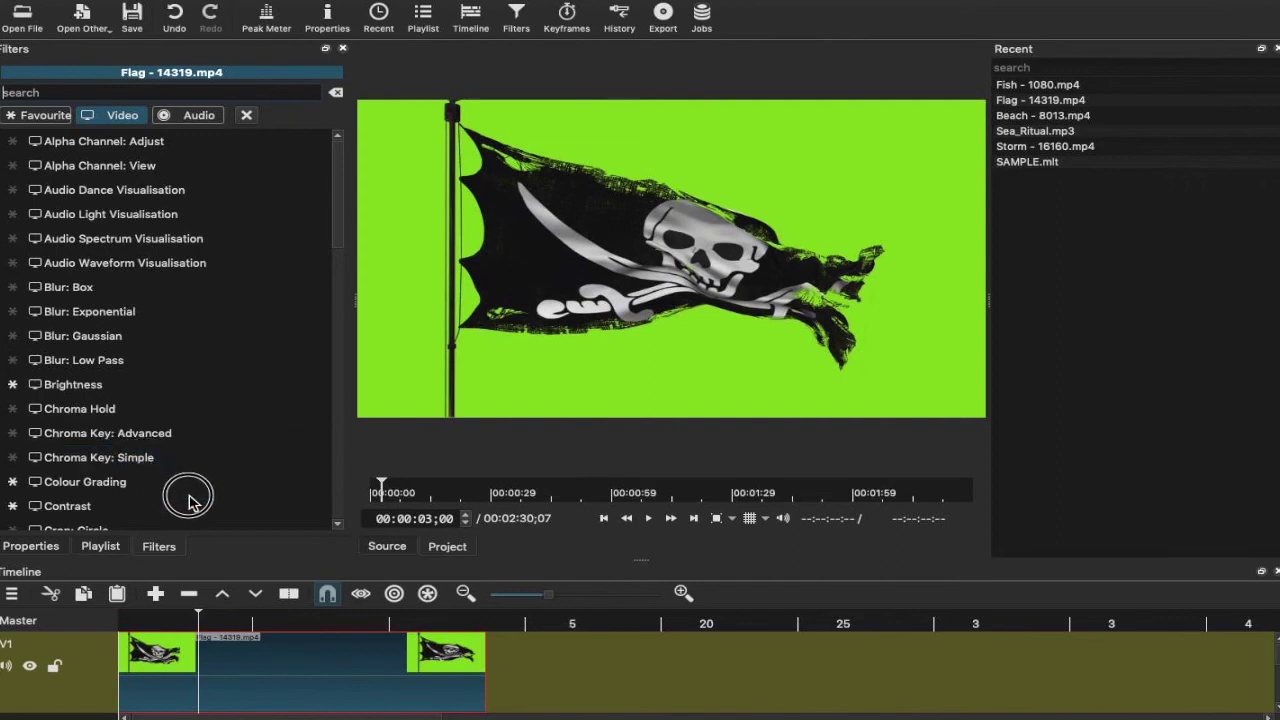
{"action": "left_click", "coordinate": [50, 462]}
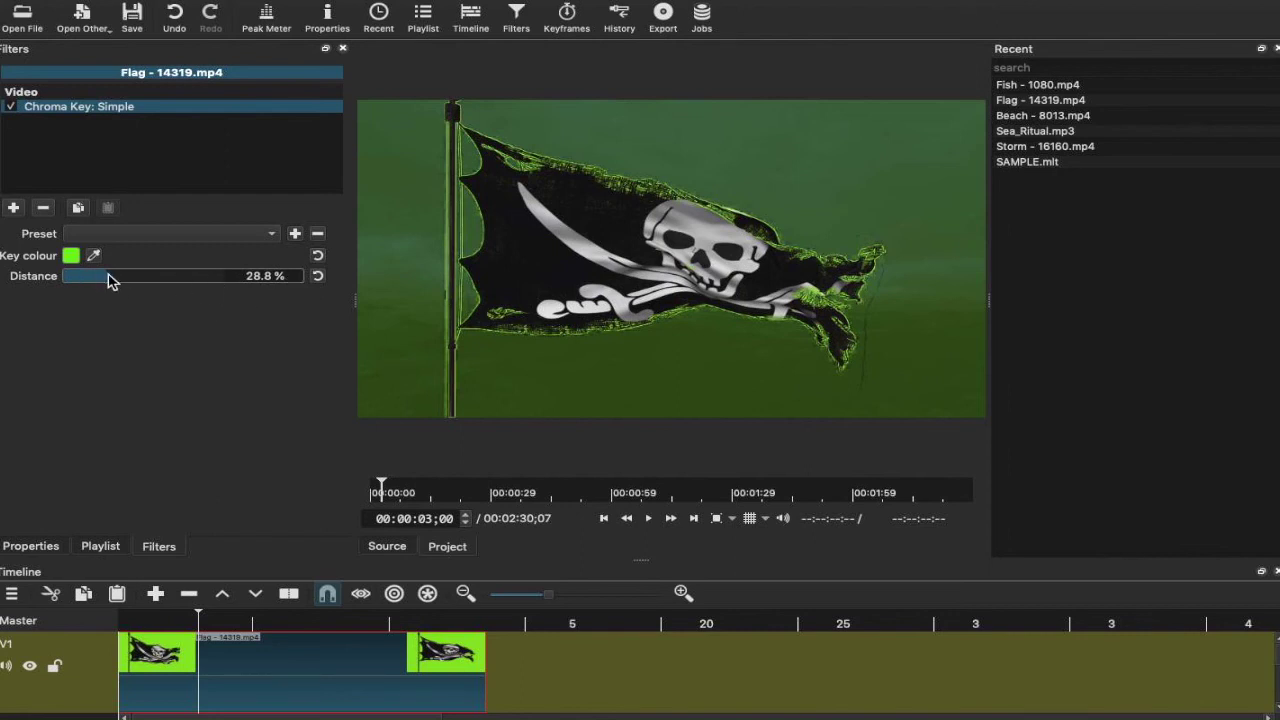
Set the Chroma Key: Simple Distance to 52.2% so the storm shows behind the flag.
{"action": "left_click_drag", "start_coordinate": [110, 280], "coordinate": [145, 277]}
{"action": "left_click", "coordinate": [121, 620]}
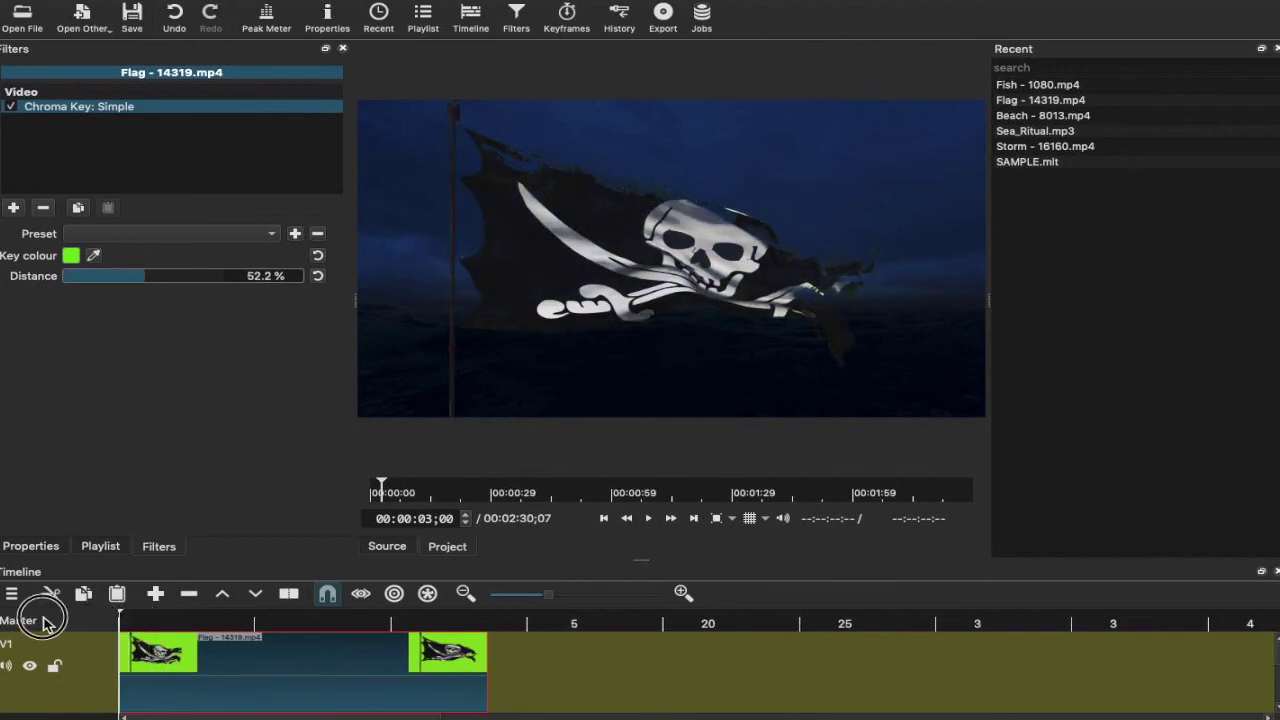